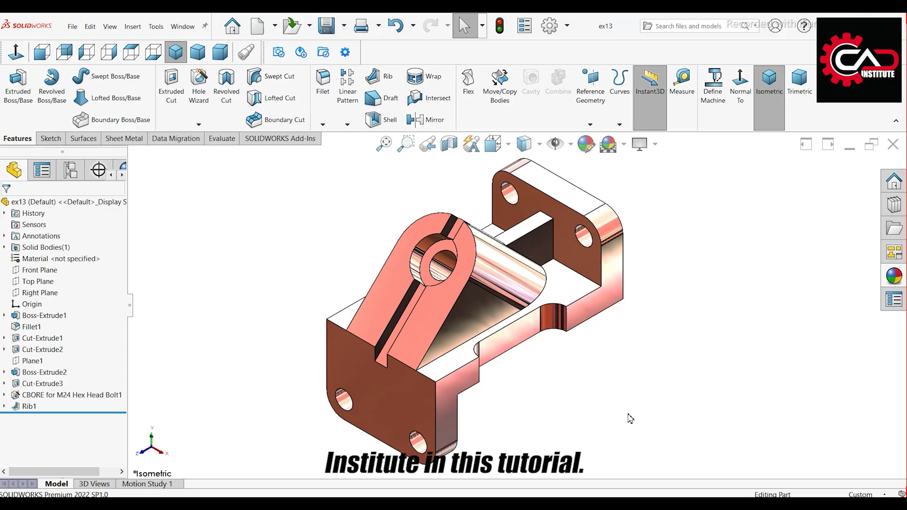
Start a new part, Part2, and set its scene background to Plain White
mouse_move(628, 422)
middle_down()
mouse_move(635, 399)
mouse_move(708, 380)
mouse_move(587, 376)
mouse_move(670, 383)
mouse_move(654, 263)
mouse_move(613, 338)
mouse_move(589, 222)
mouse_move(742, 367)
mouse_move(732, 311)
mouse_move(699, 342)
mouse_move(617, 377)
mouse_move(579, 431)
mouse_move(633, 375)
mouse_move(723, 371)
mouse_move(715, 381)
mouse_move(597, 389)
mouse_move(622, 360)
mouse_move(625, 409)
middle_up()
click(182, 56)
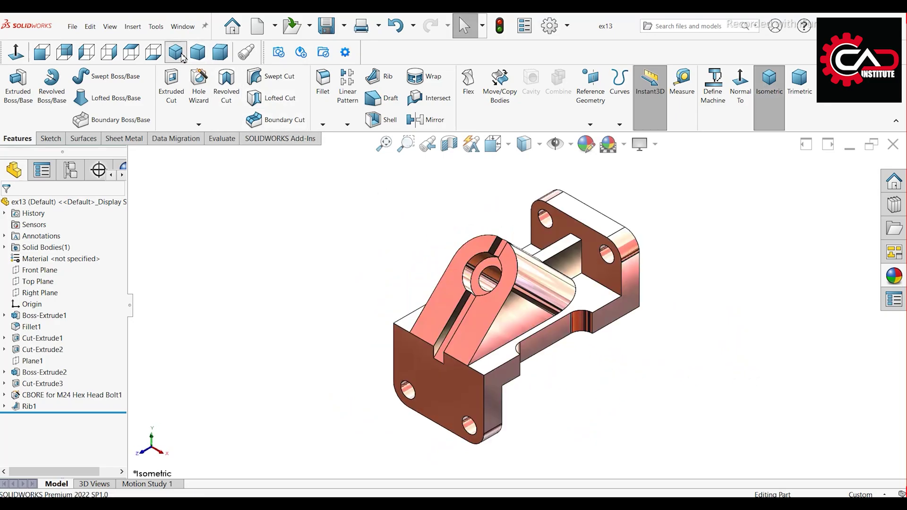
click(263, 31)
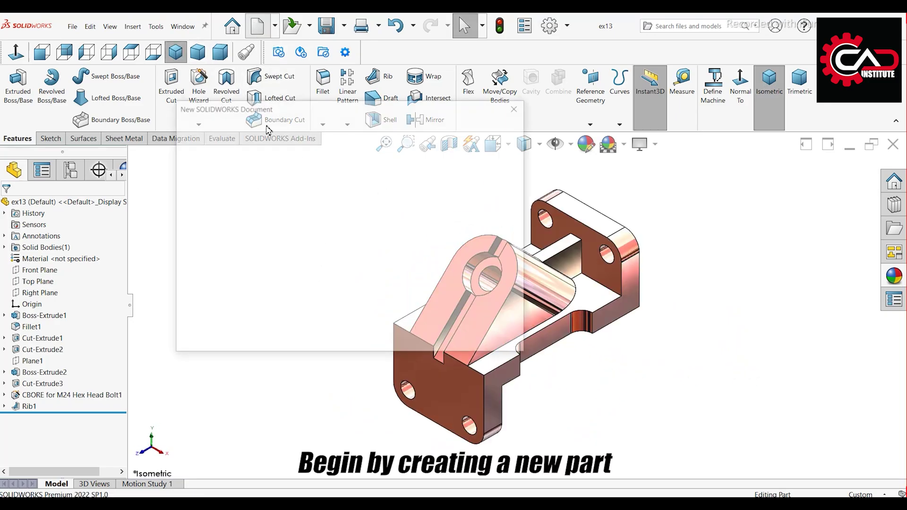
click(391, 334)
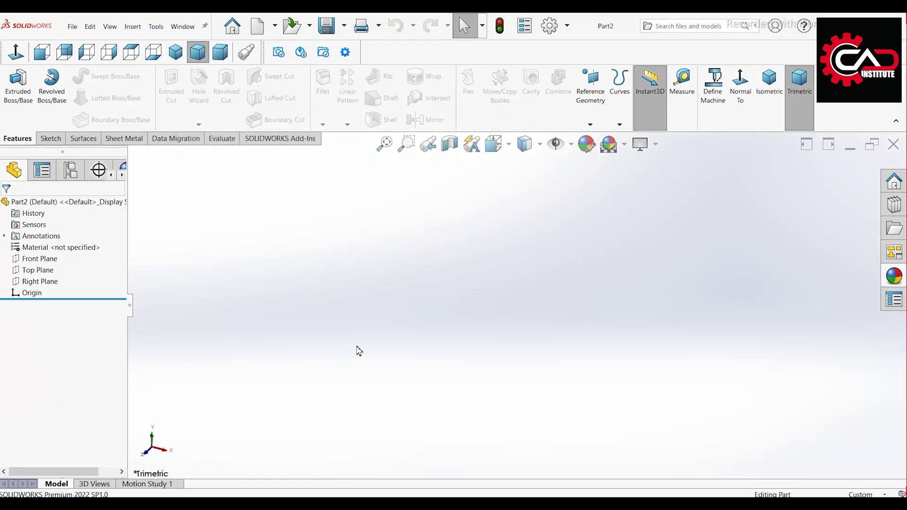
click(639, 144)
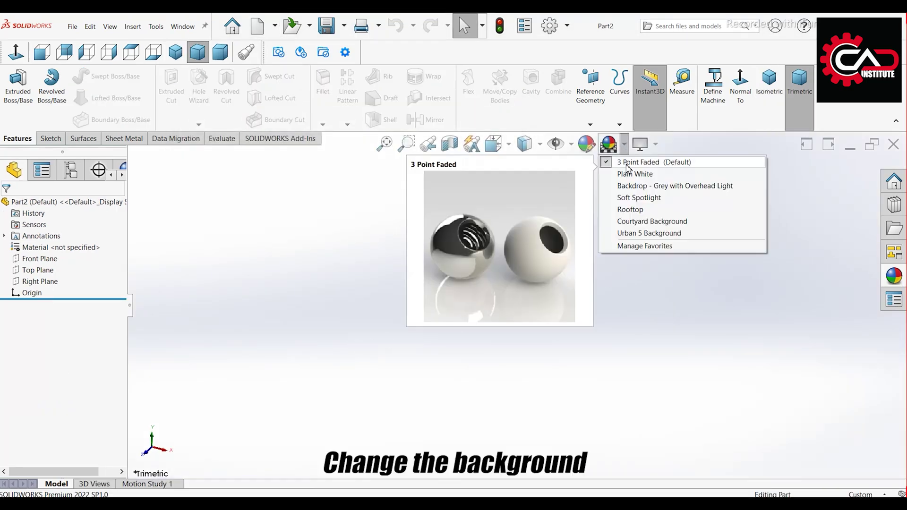
click(629, 173)
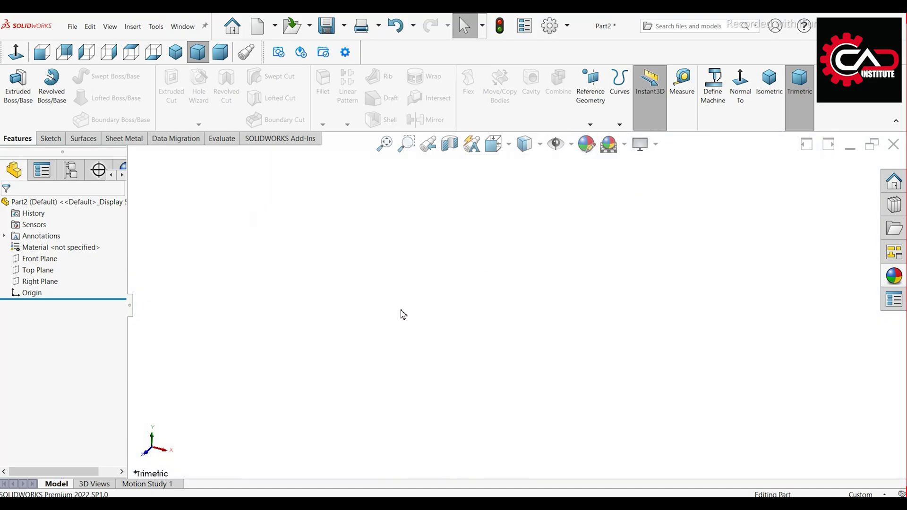
Sketch on the Right Plane a three-line chain: down from the origin, right, then up
click(56, 283)
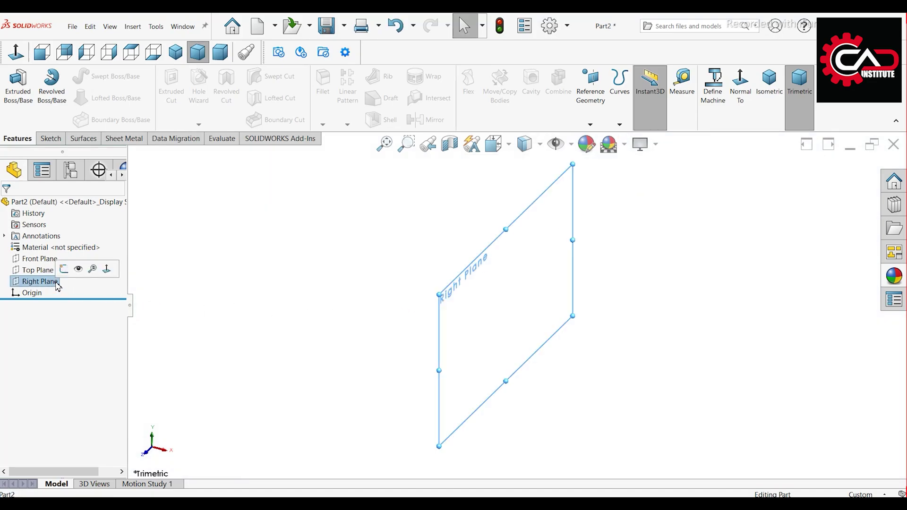
click(68, 265)
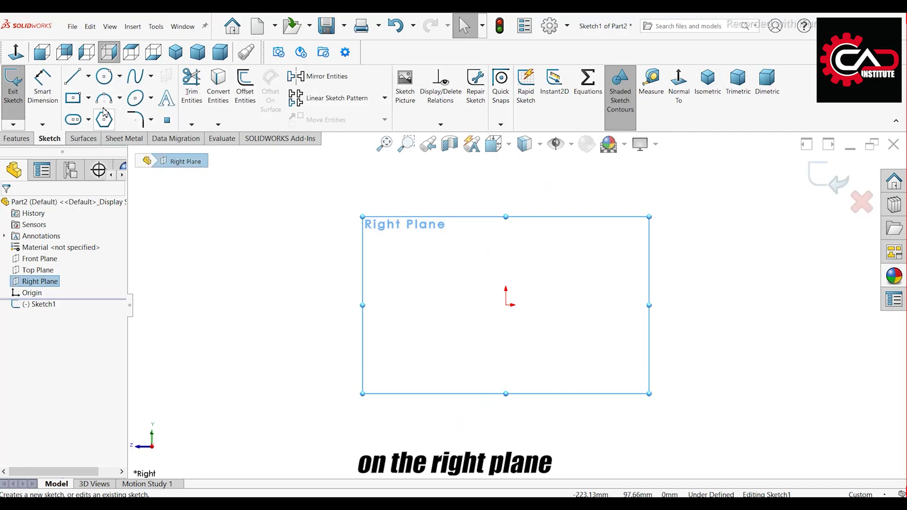
click(74, 77)
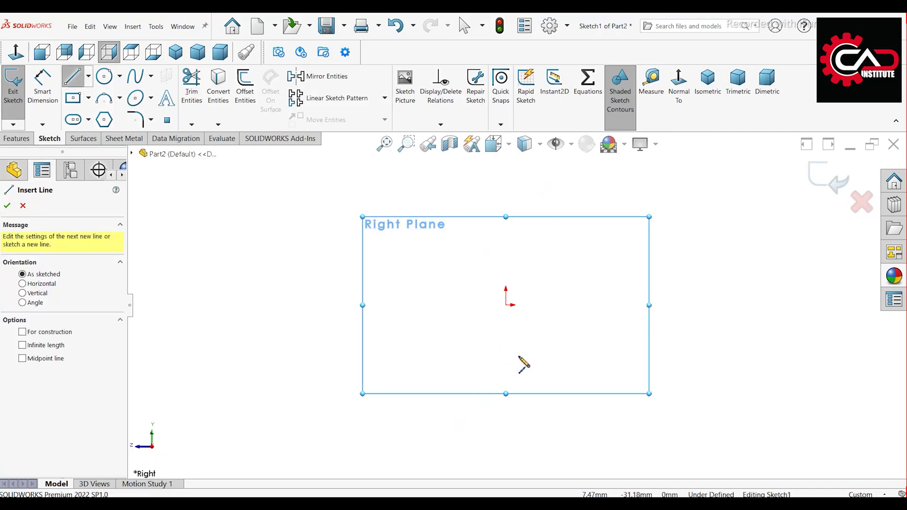
click(506, 366)
click(506, 305)
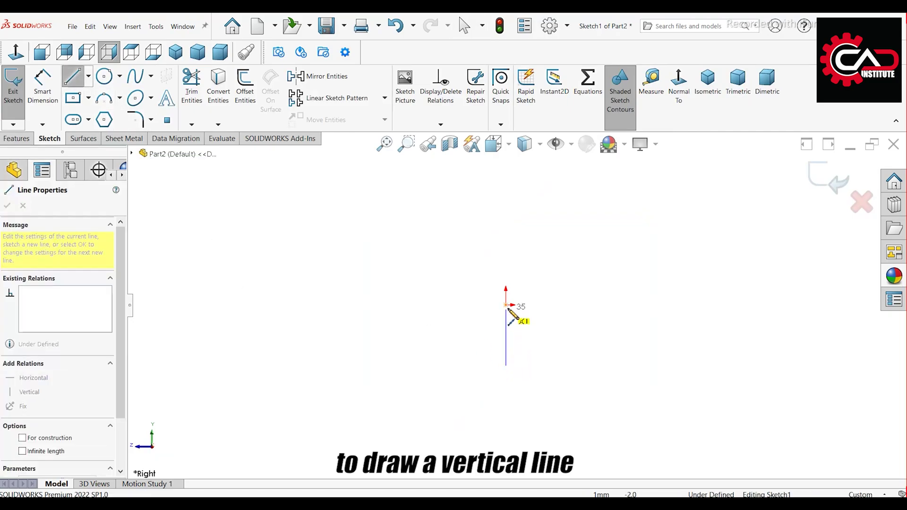
click(724, 305)
double_click(733, 243)
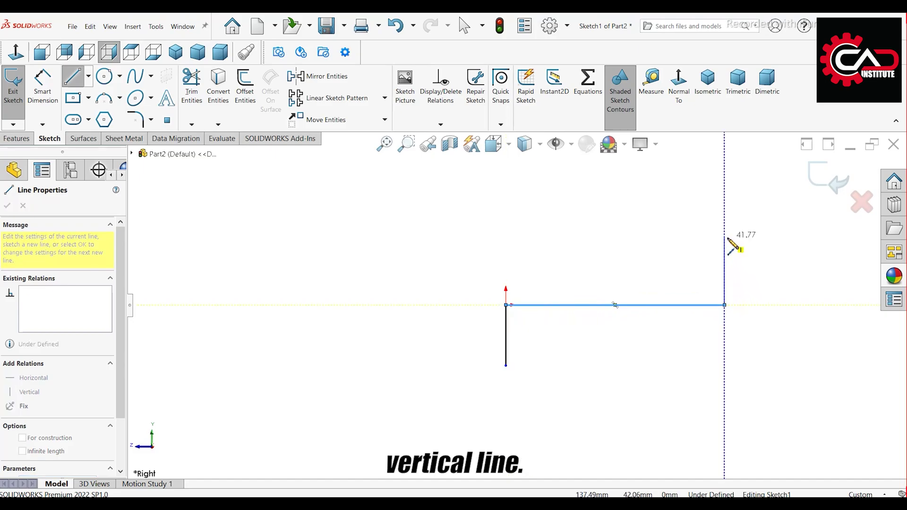
Exit the line tool and drag the right line's top endpoint upward to lengthen it
right_click(746, 239)
click(761, 254)
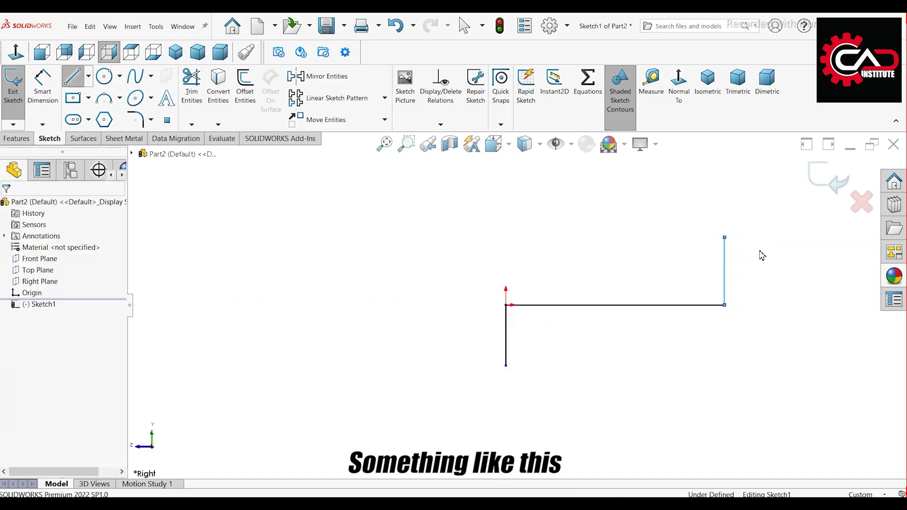
drag(725, 238, 725, 205)
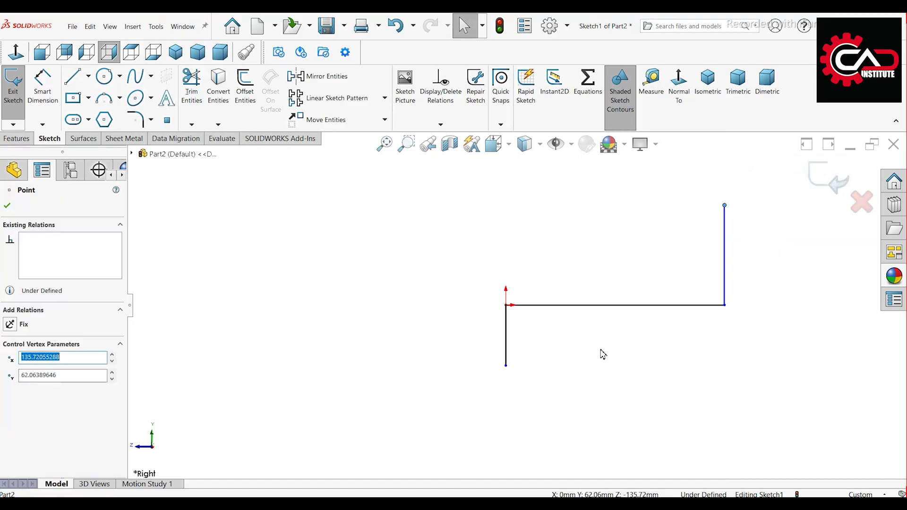
click(506, 367)
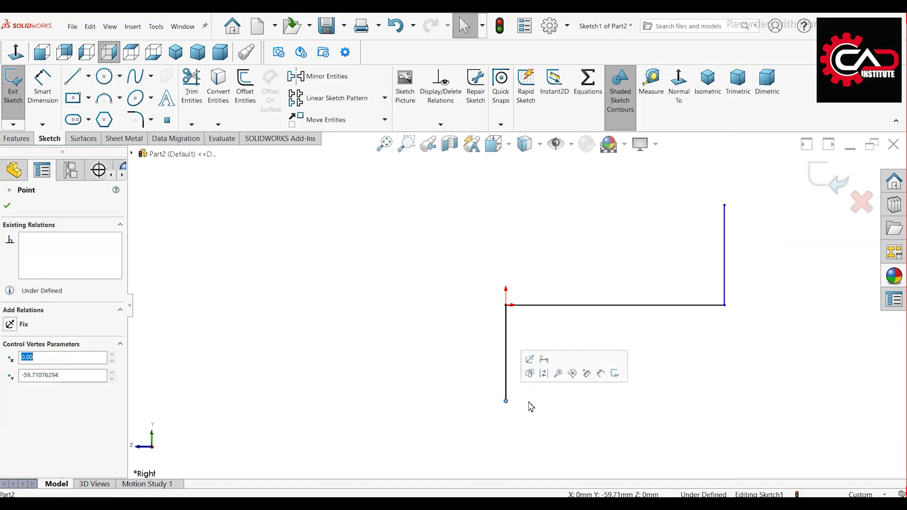
scroll(665, 377, up, 2)
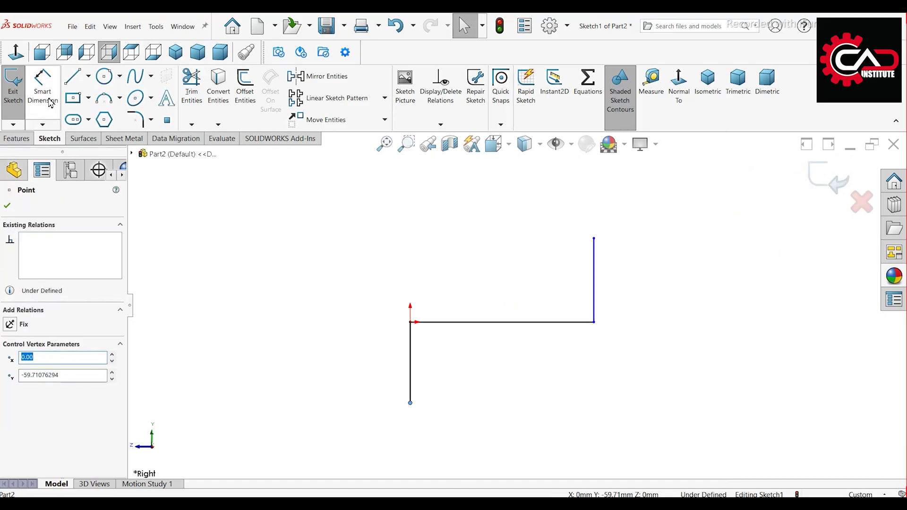
click(250, 98)
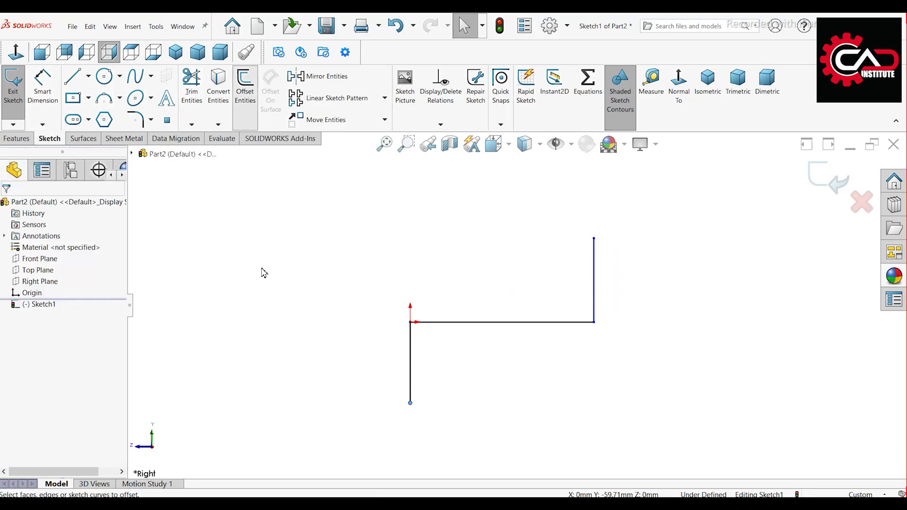
Offset the line chain 25 mm to one side, capping the ends with lines
text(2)
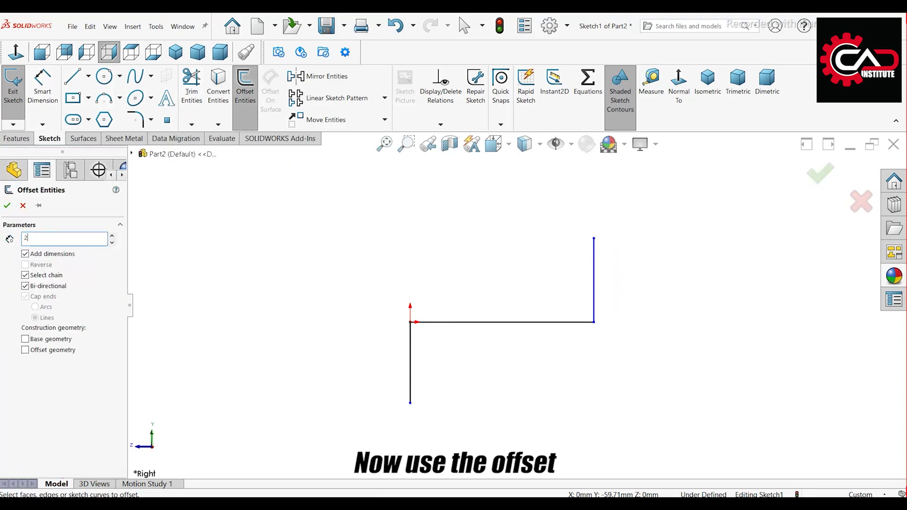
text(5.00mm)
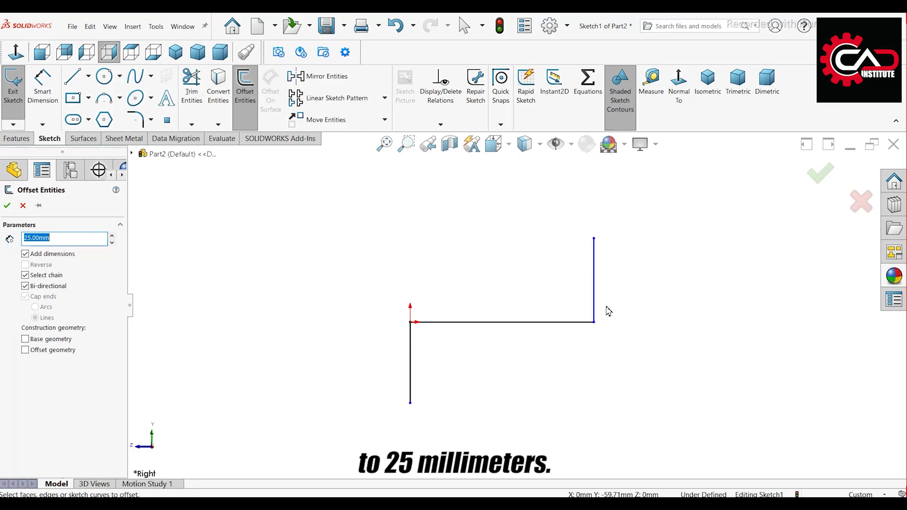
click(595, 288)
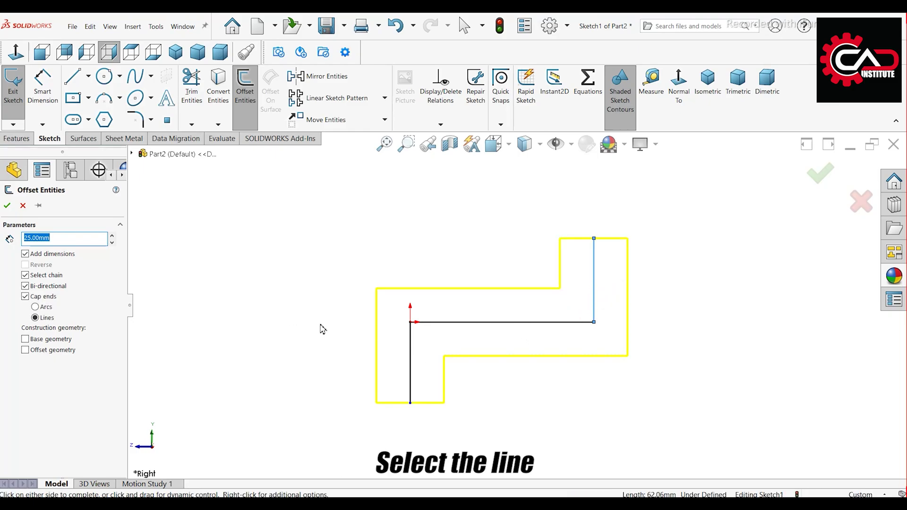
click(59, 298)
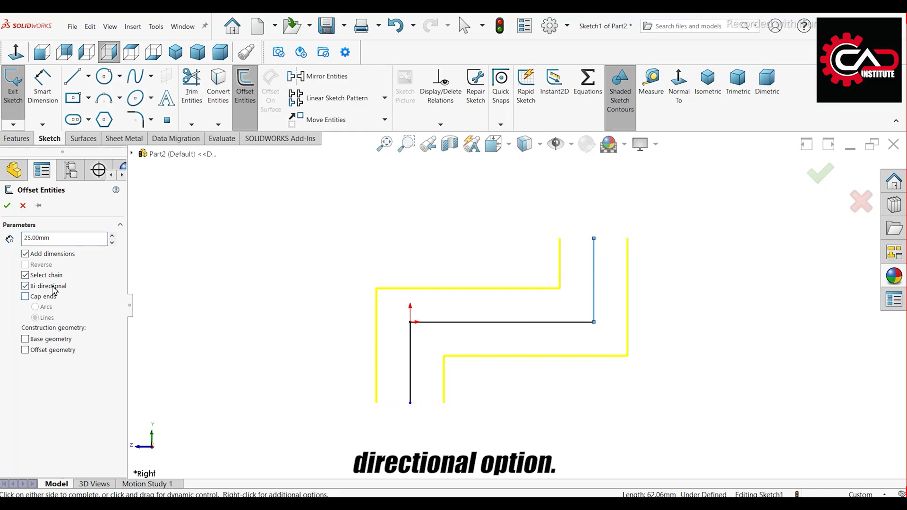
click(26, 287)
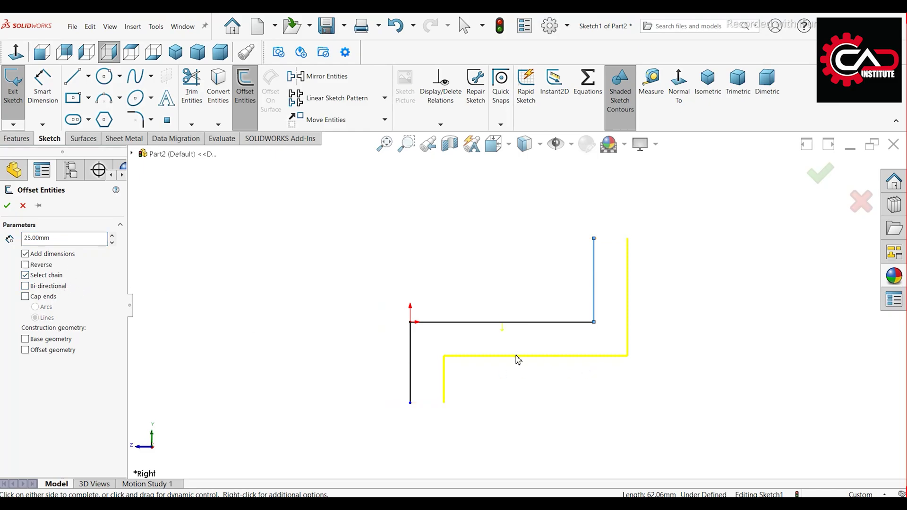
click(52, 298)
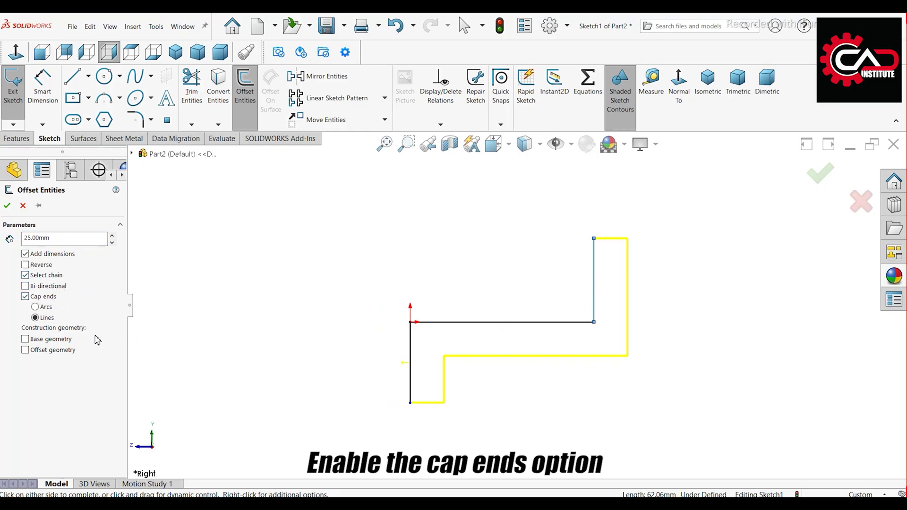
click(7, 206)
key(d)
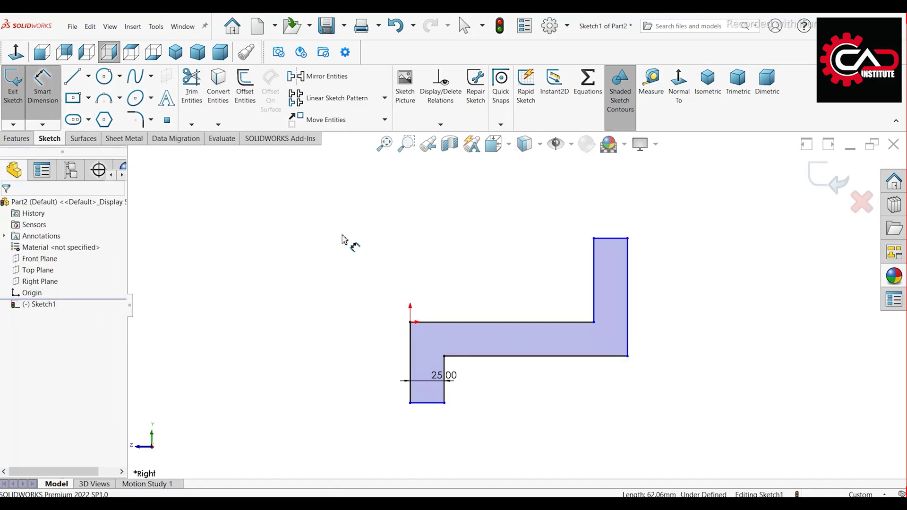
Dimension the profile's overall width at 215 mm and left leg height at 90 mm
click(632, 291)
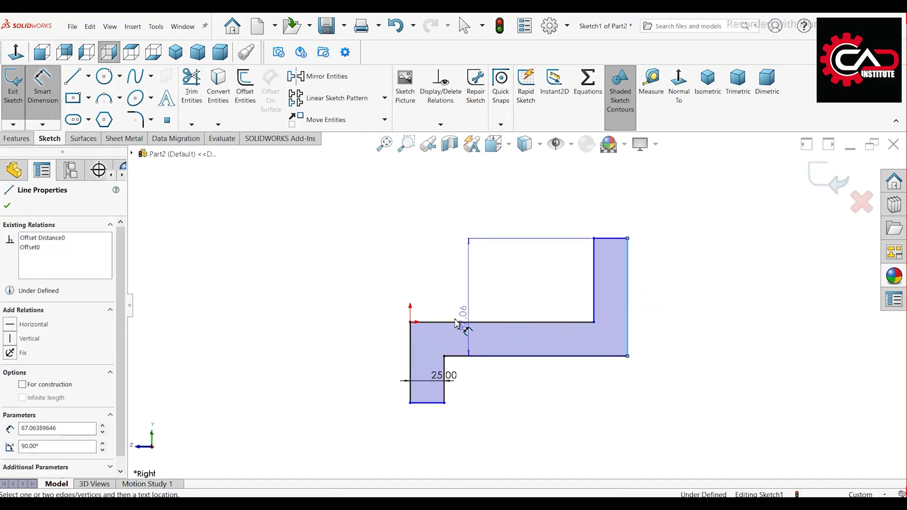
click(411, 343)
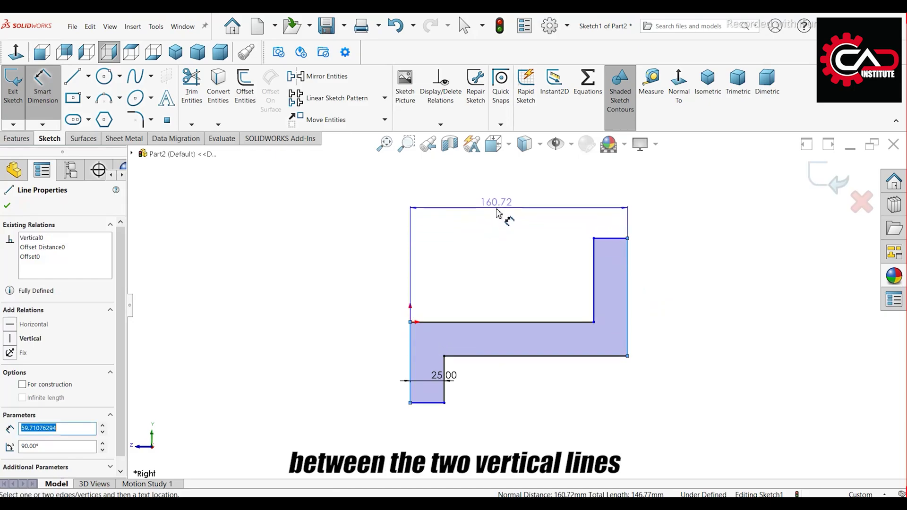
click(503, 212)
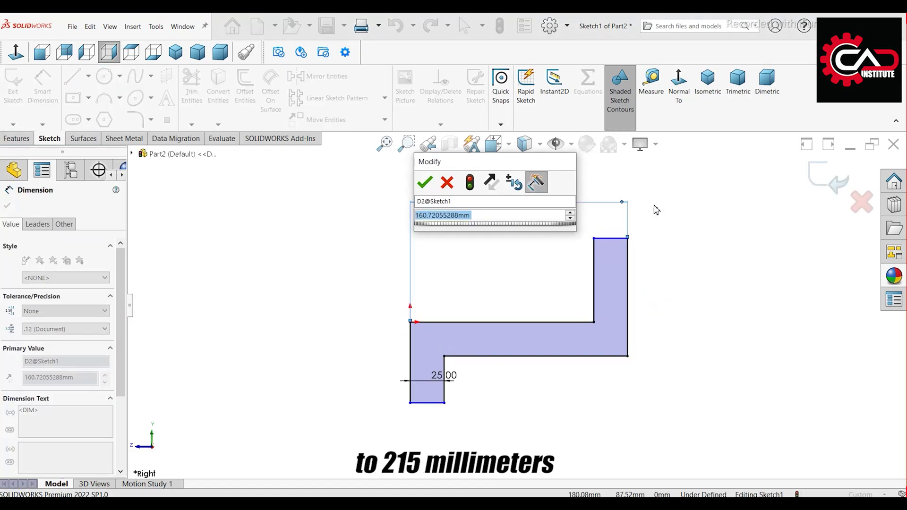
text(215)
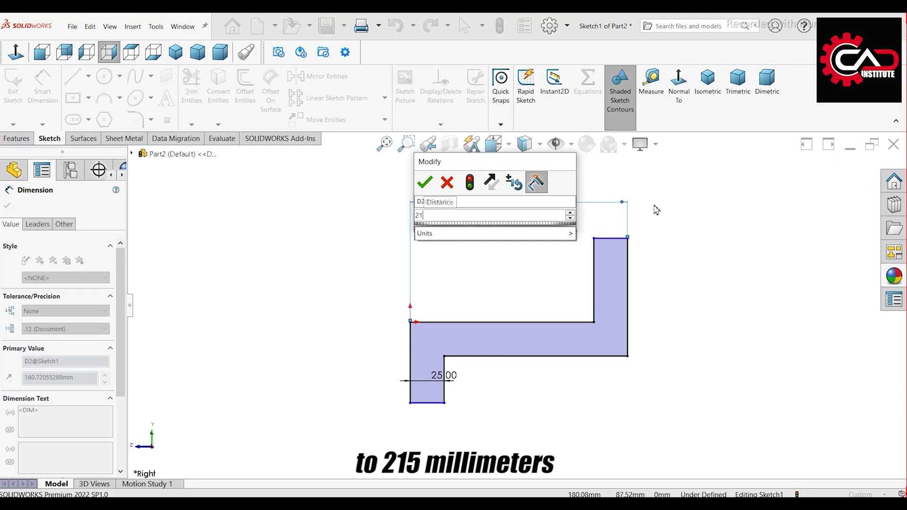
key(Return)
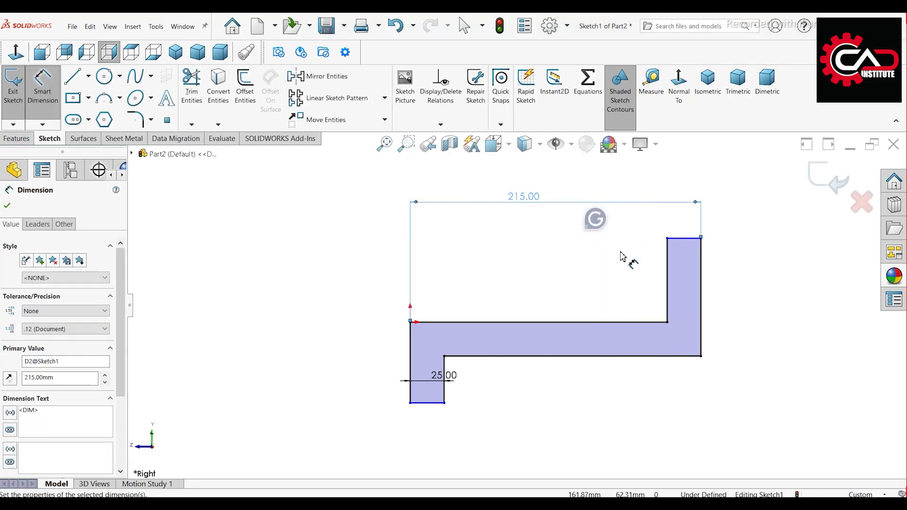
click(451, 322)
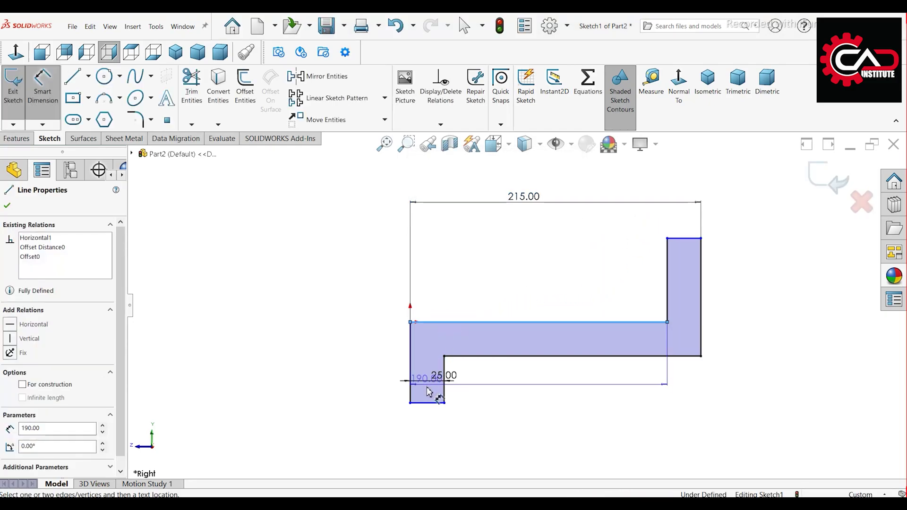
click(415, 403)
click(359, 378)
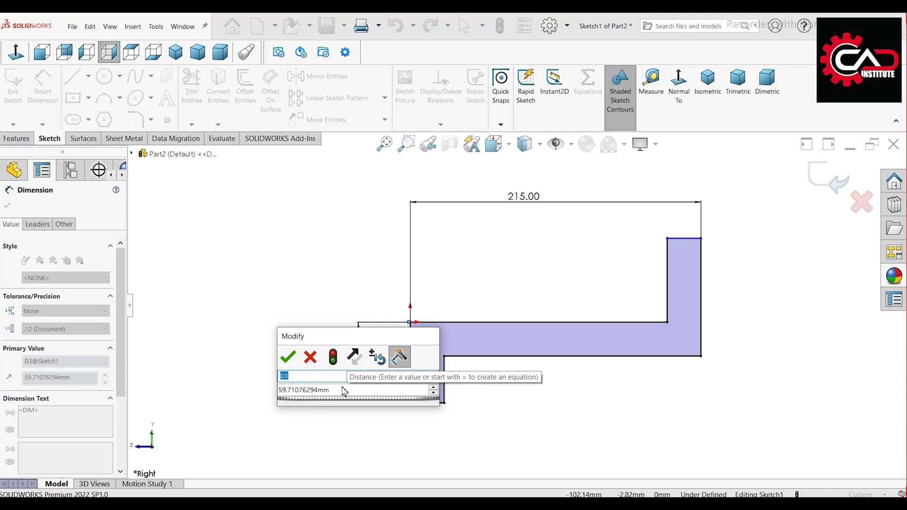
click(345, 391)
double_click(347, 392)
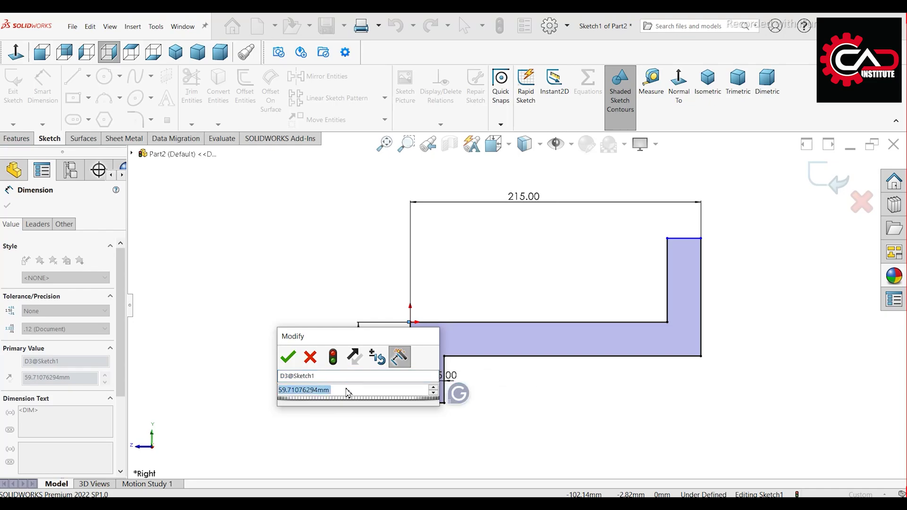
text(90)
key(Return)
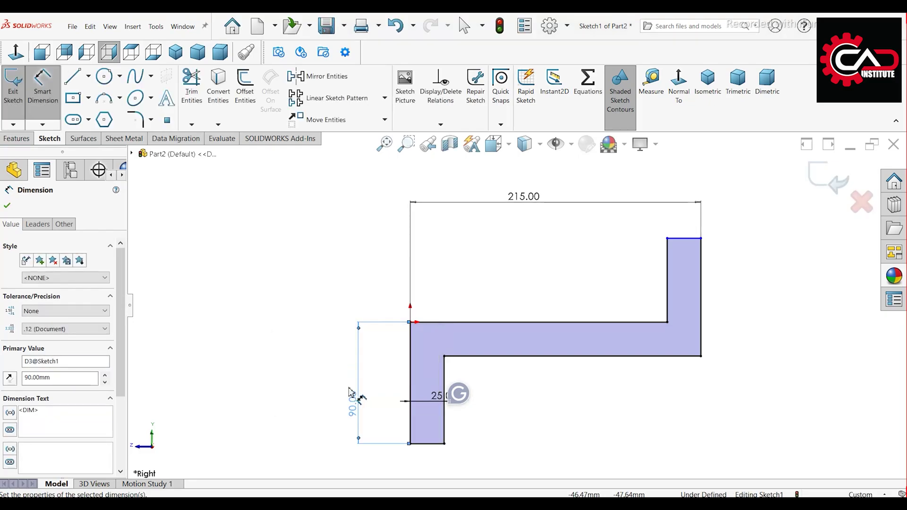
Dimension the right leg from the bottom line at 85 mm, then exit dimensioning
click(686, 239)
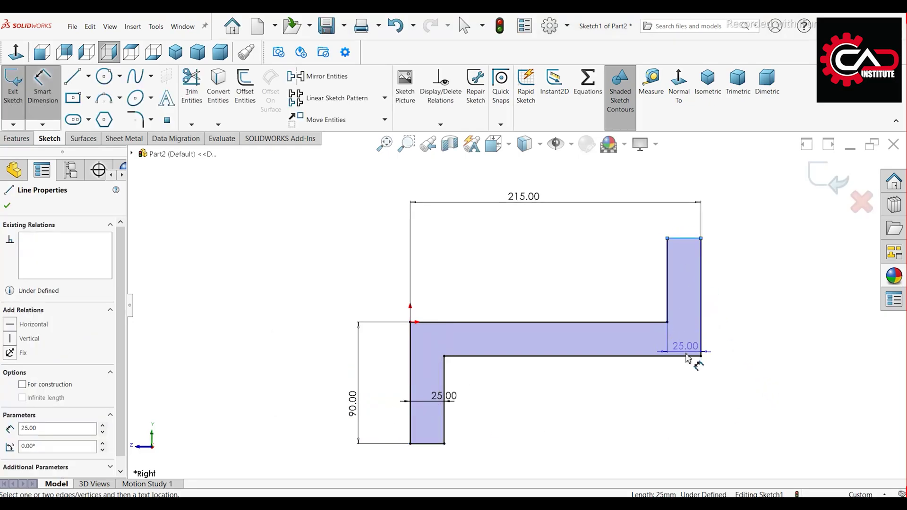
click(686, 357)
click(758, 291)
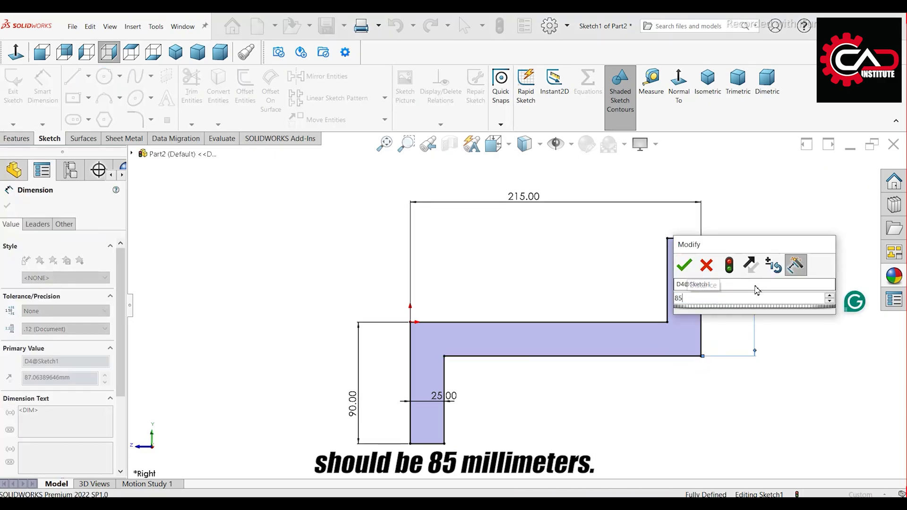
key(Escape)
text(85)
key(Return)
right_click(569, 237)
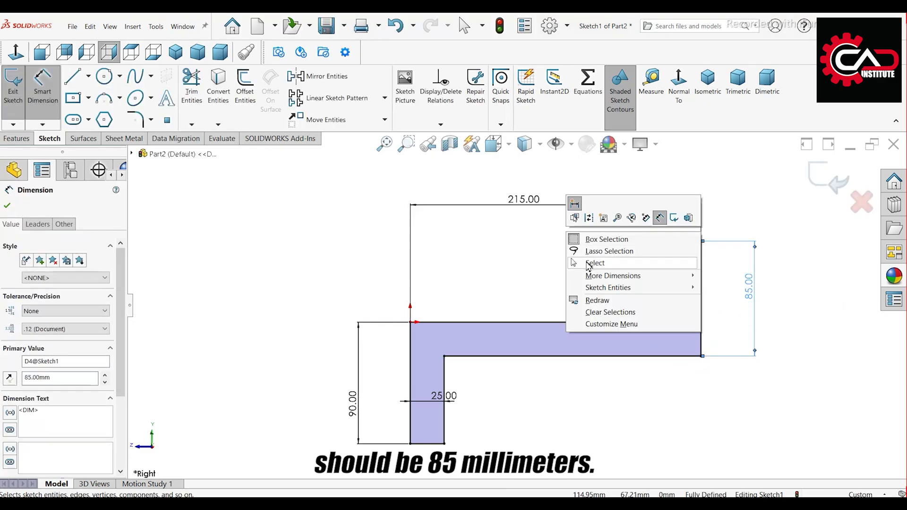
click(588, 263)
Extrude the Z-profile Mid Plane to 125 mm depth as Boss-Extrude1
click(28, 139)
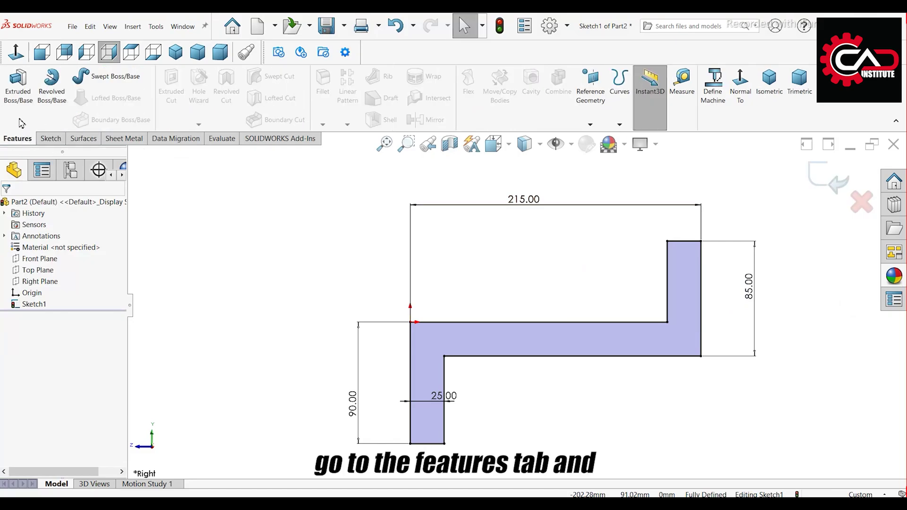
click(18, 85)
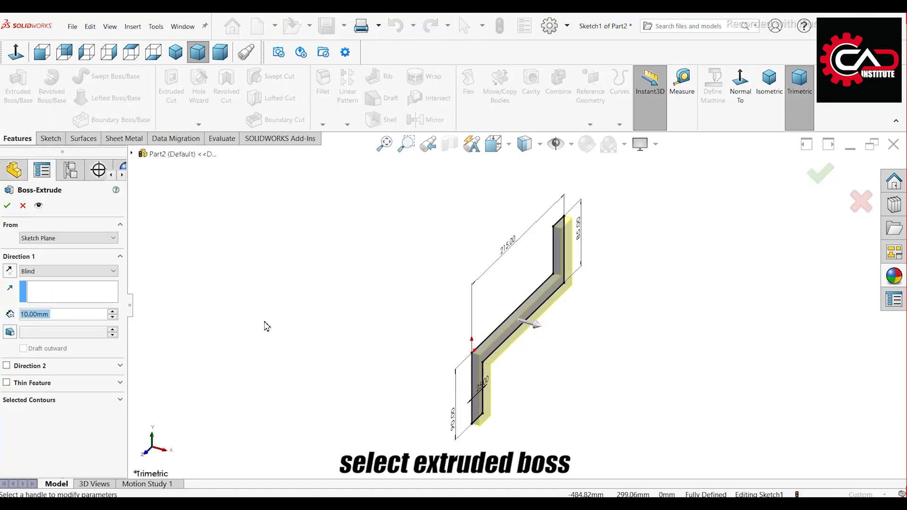
click(97, 272)
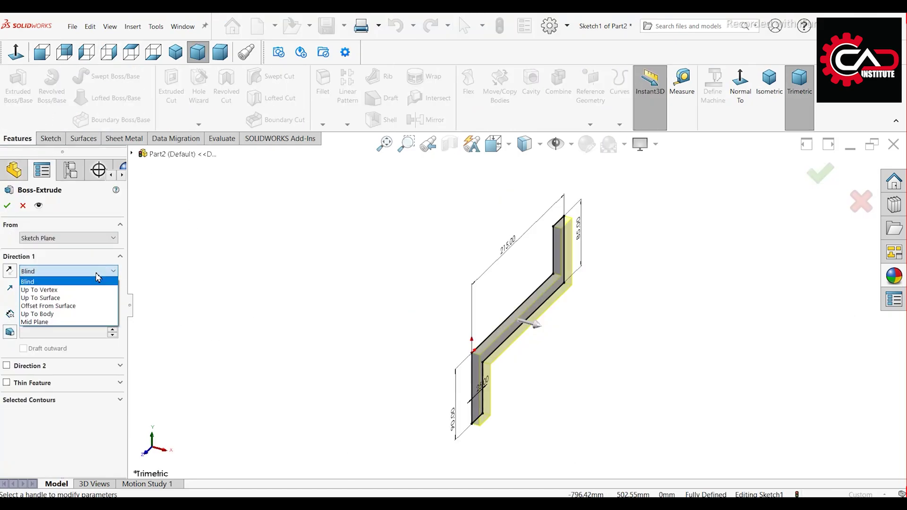
click(53, 322)
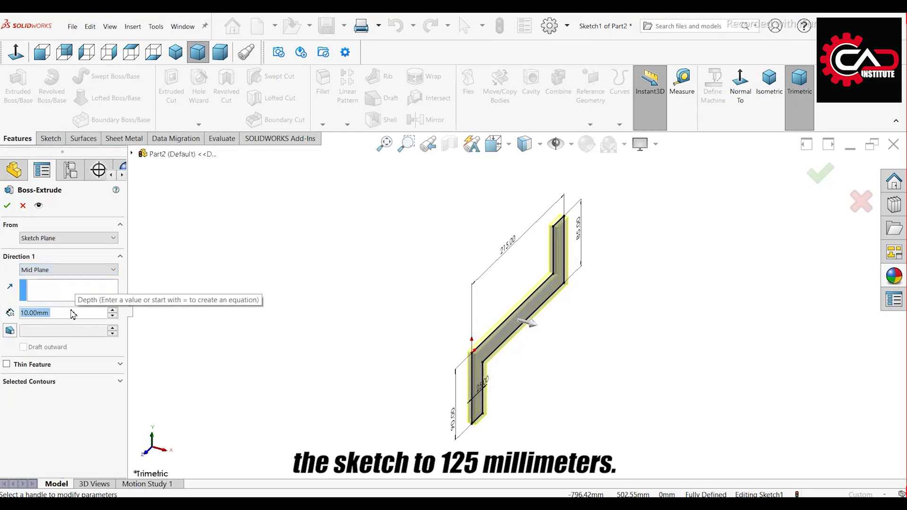
text(125)
key(Return)
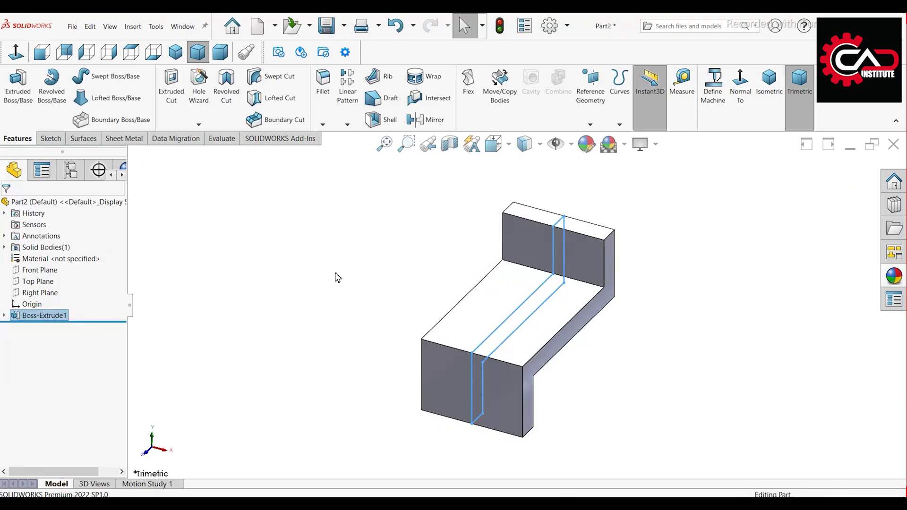
click(330, 299)
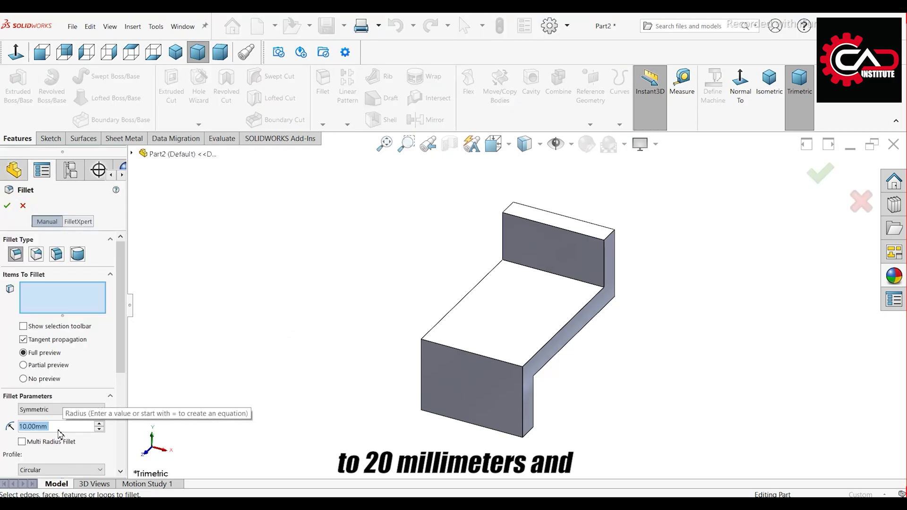
Apply 20 mm fillets to the back wall's two top edges and front face's two bottom edges
text(20)
key(Return)
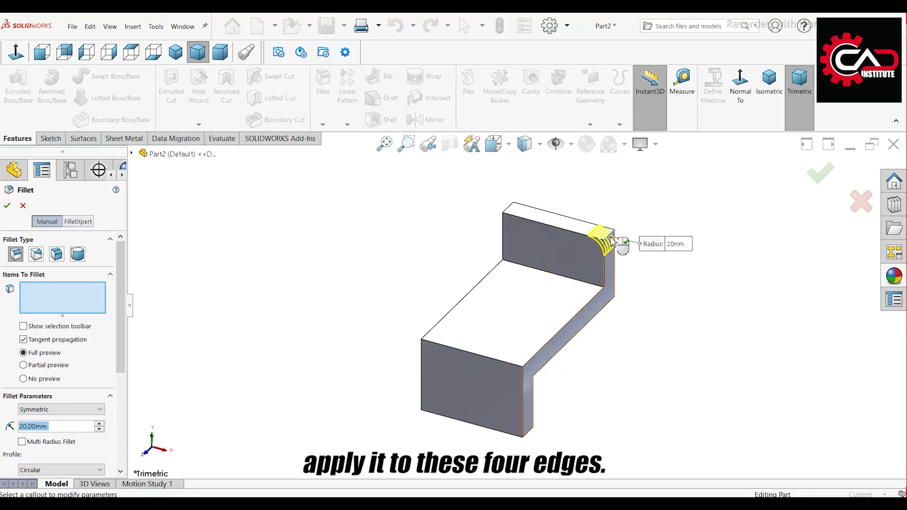
click(519, 217)
click(510, 211)
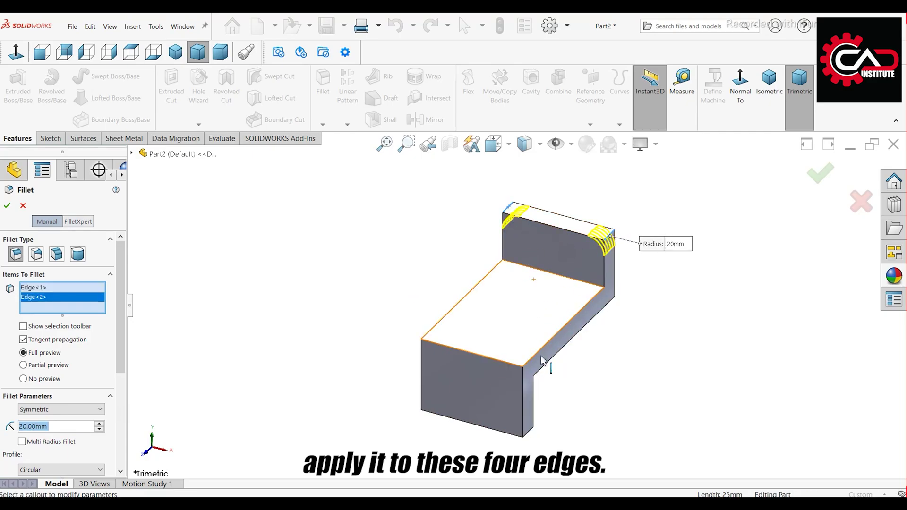
click(522, 441)
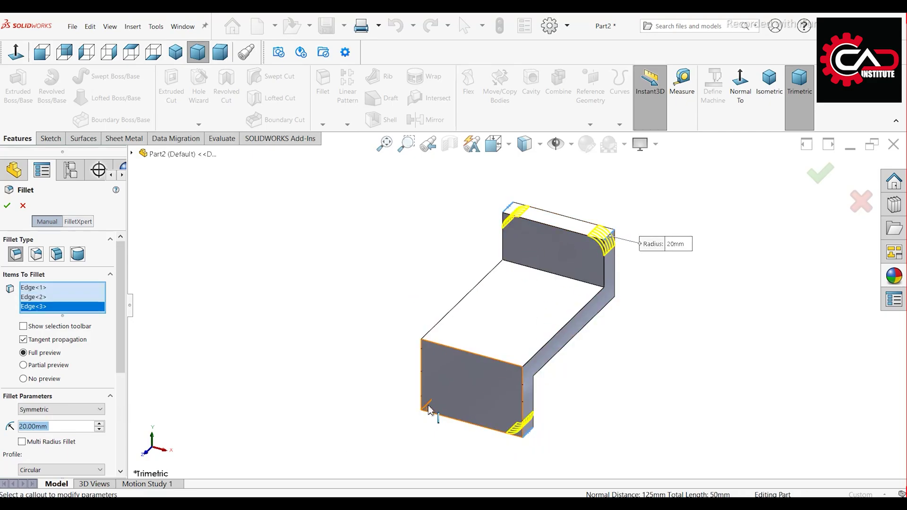
click(418, 418)
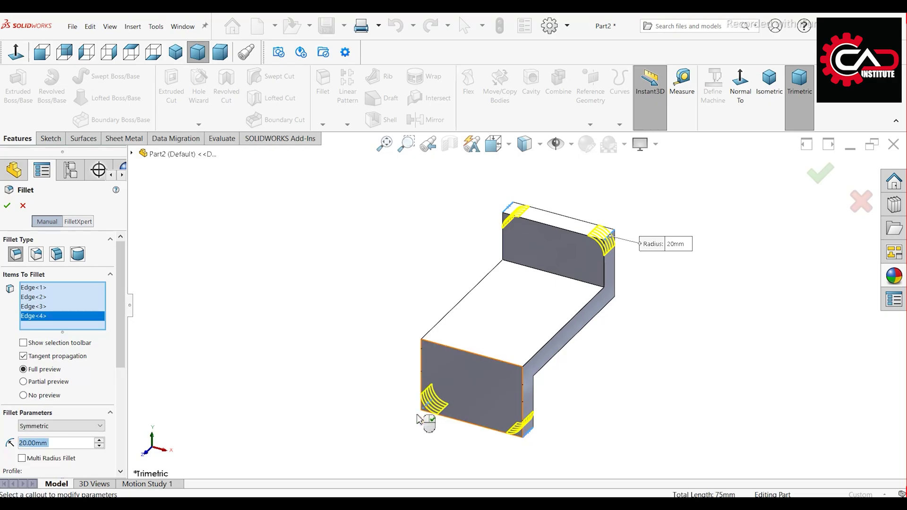
click(7, 206)
mouse_move(310, 322)
middle_down()
mouse_move(411, 360)
mouse_move(322, 337)
mouse_move(411, 325)
mouse_move(407, 345)
middle_up()
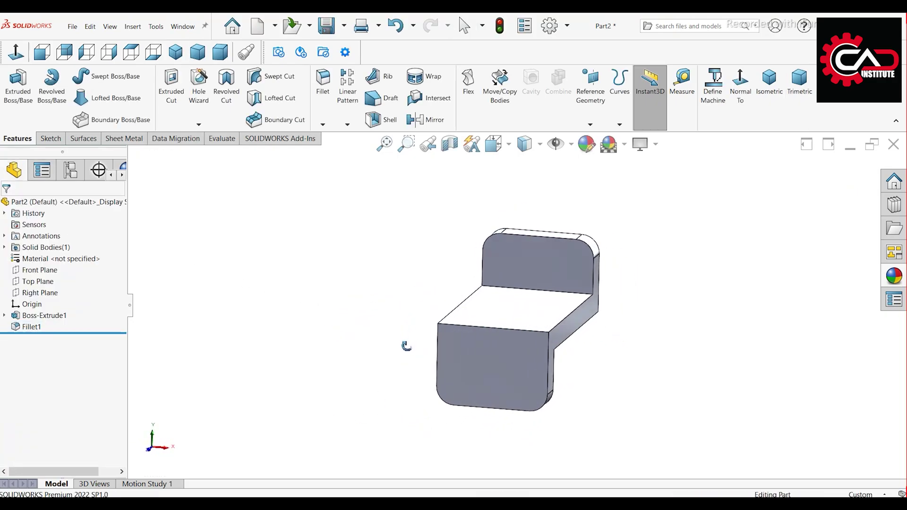
click(513, 367)
Start a sketch on the bracket's front face and view it Normal To
click(538, 338)
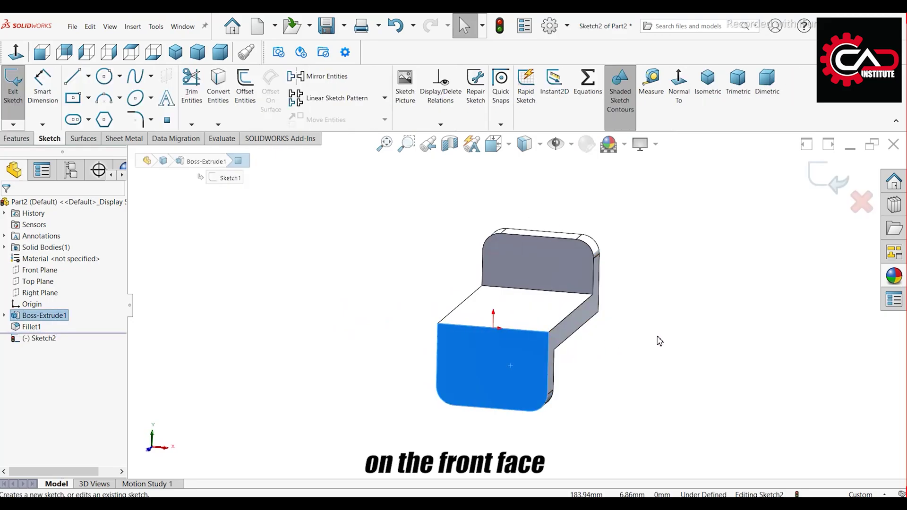
click(679, 86)
click(721, 287)
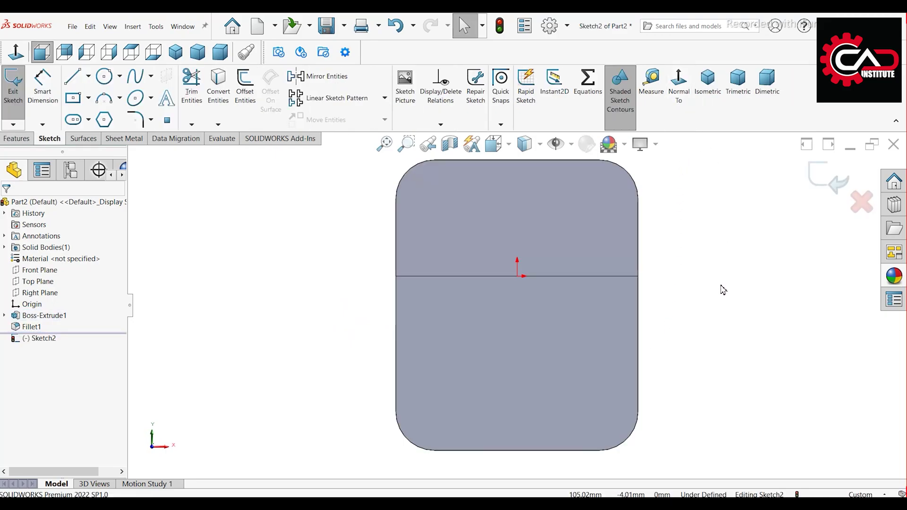
click(104, 78)
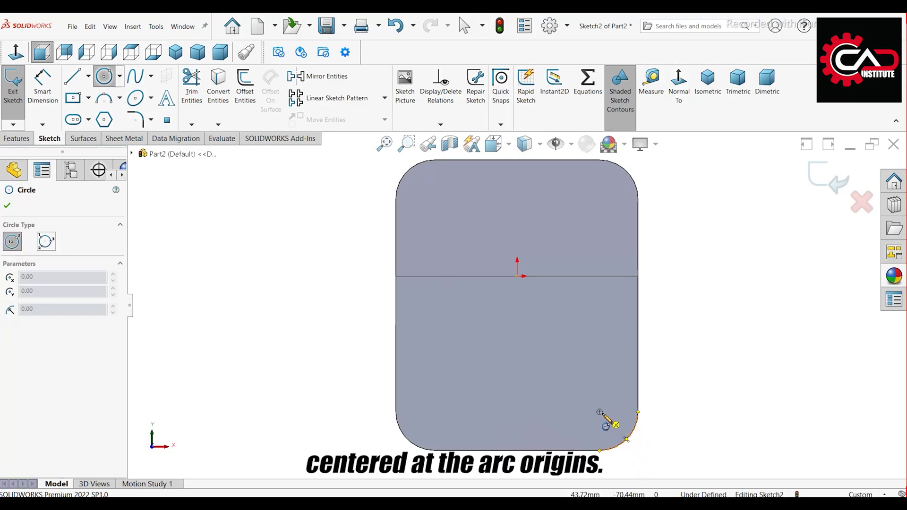
Draw four circles, each centred on a filleted corner's arc centre
click(600, 413)
click(610, 430)
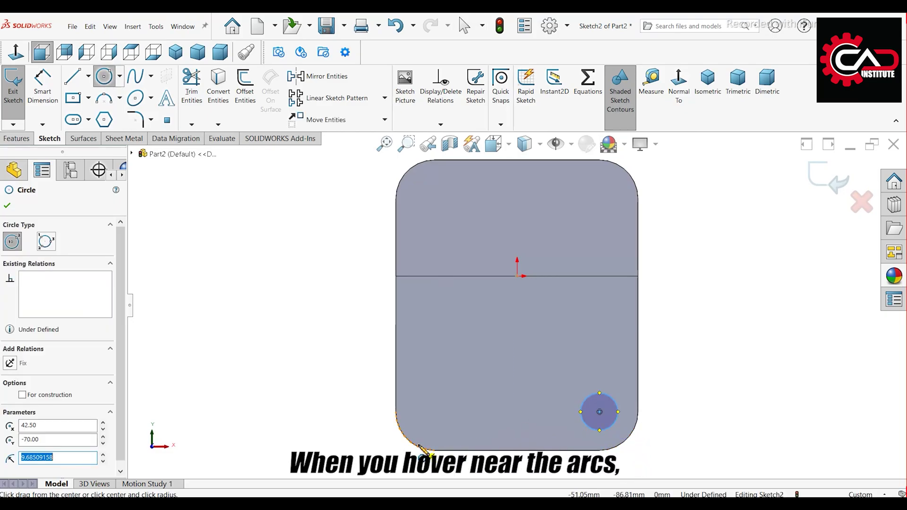
click(435, 412)
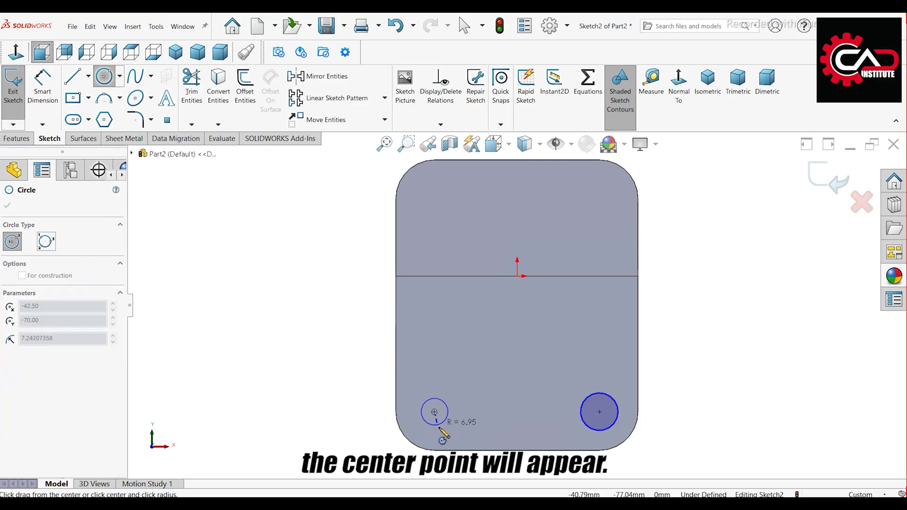
click(449, 426)
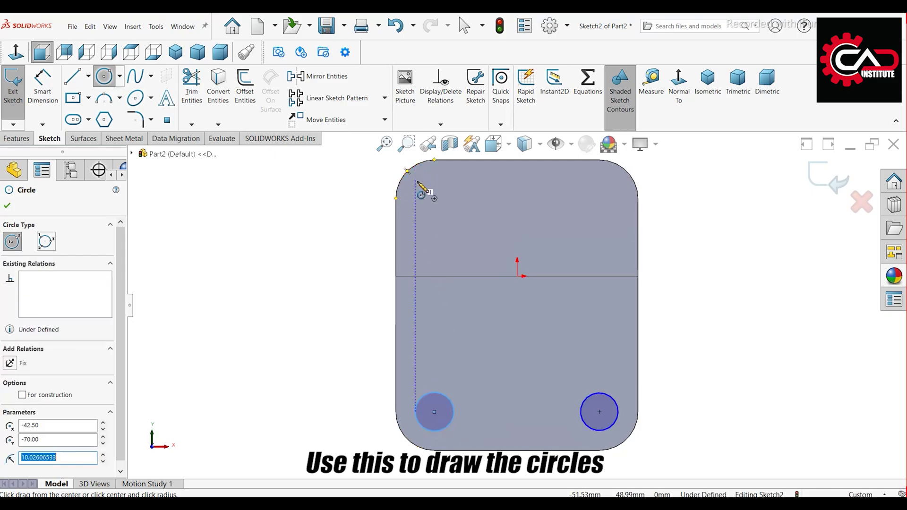
click(434, 199)
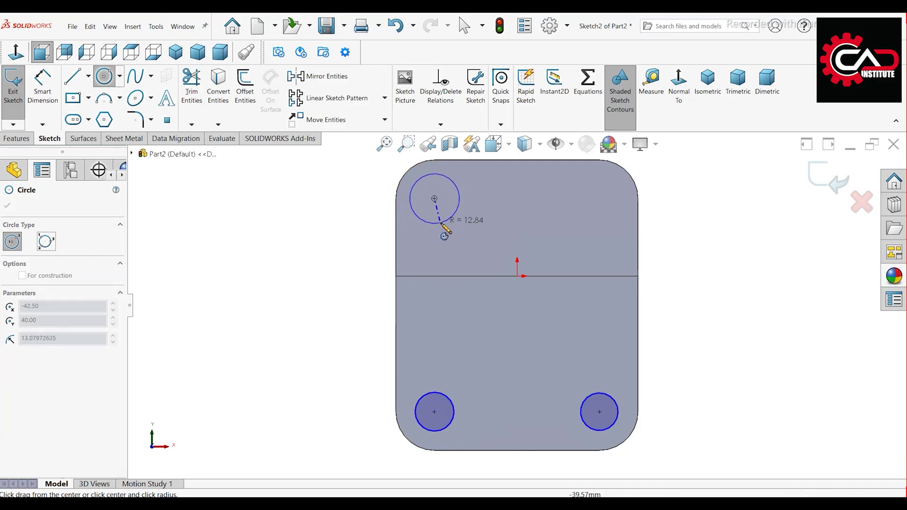
click(450, 218)
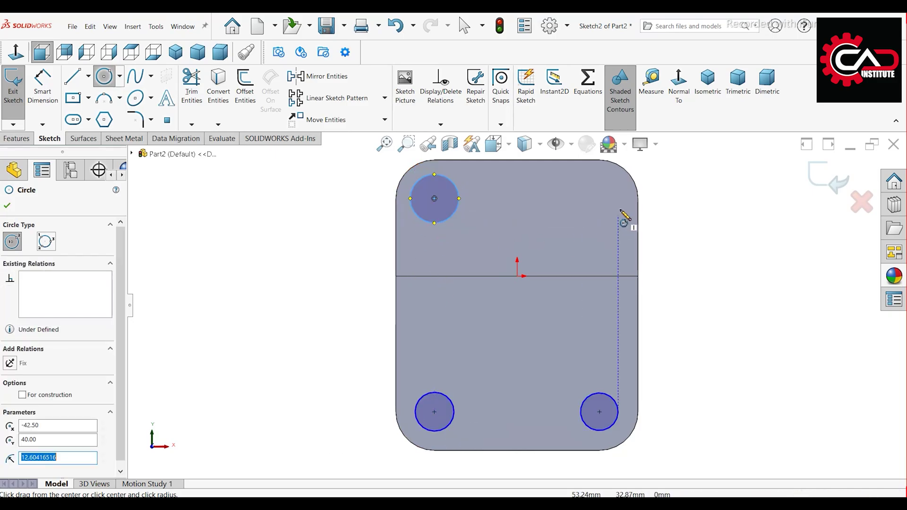
click(599, 199)
click(609, 217)
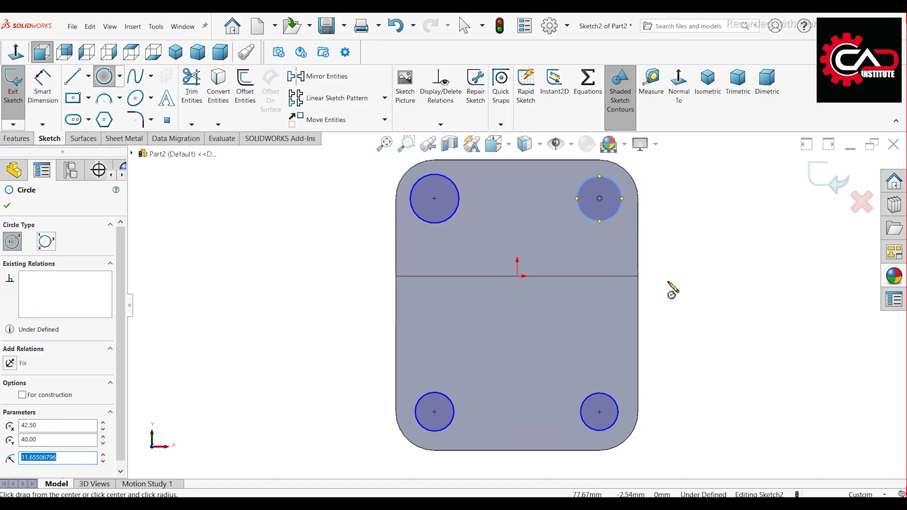
key(f)
right_click(670, 262)
click(684, 266)
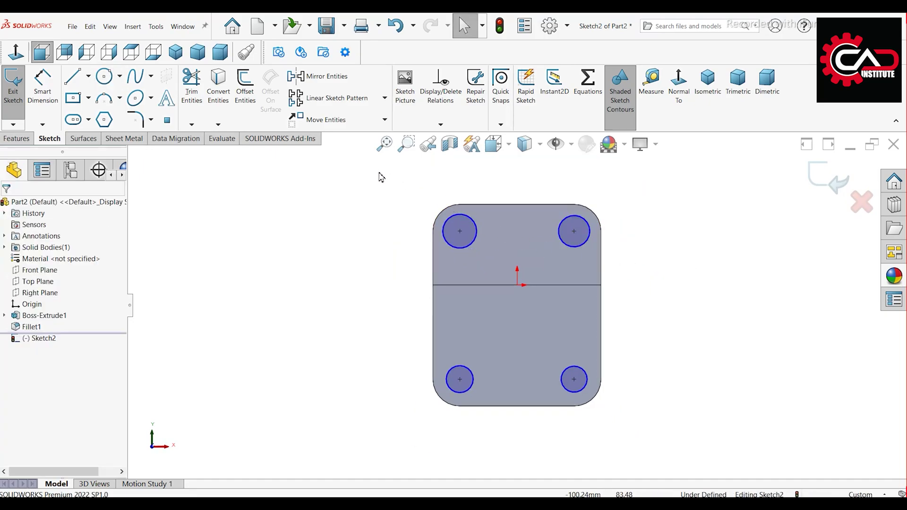
Make the four circles Equal and dimension one at 20 mm diameter
drag(391, 189, 649, 428)
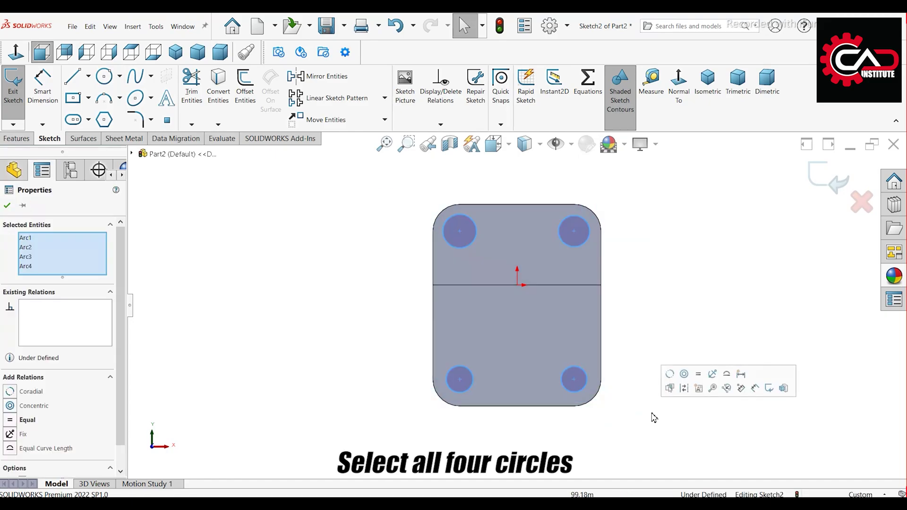
click(700, 376)
click(678, 305)
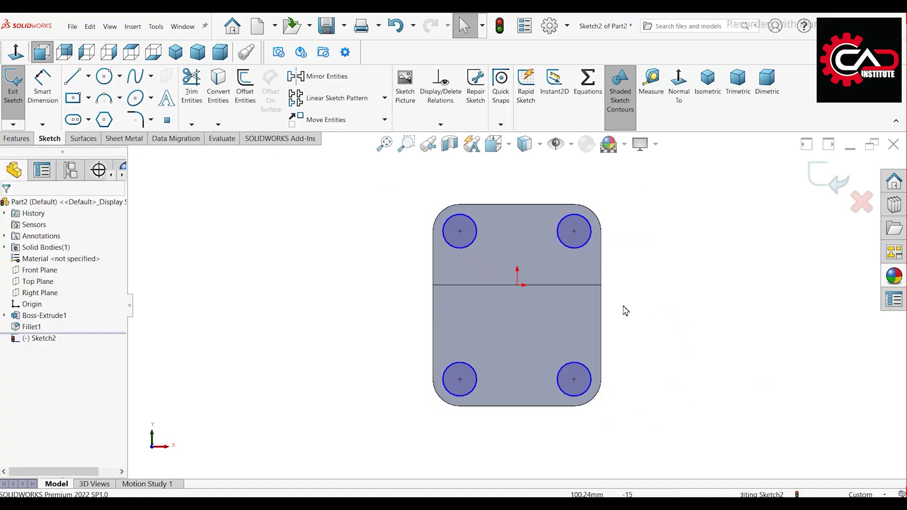
key(d)
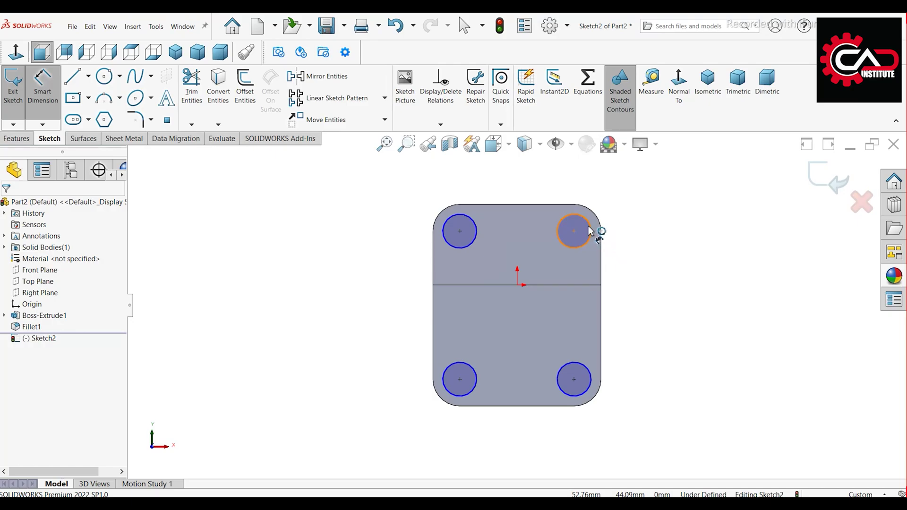
click(589, 231)
click(636, 204)
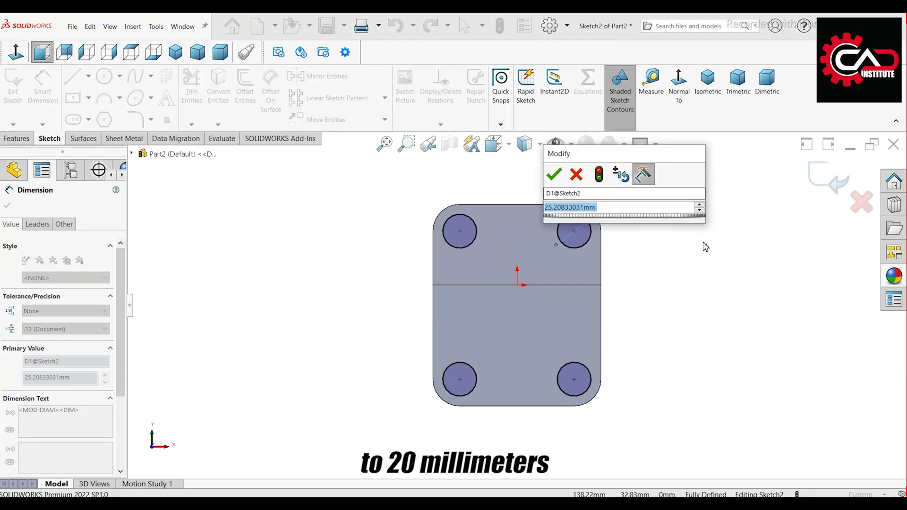
text(20)
key(Return)
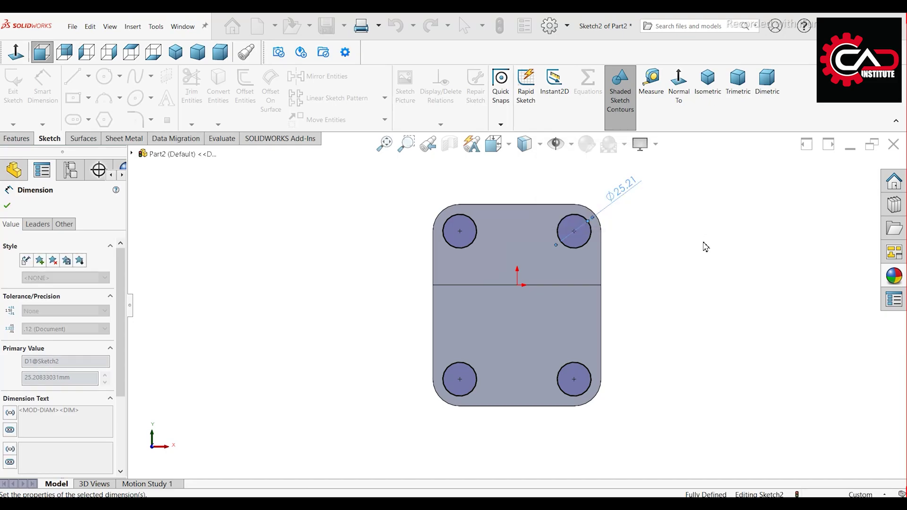
click(17, 138)
Cut the four 20 mm circles Through All as Cut-Extrude1, viewed isometrically
click(176, 52)
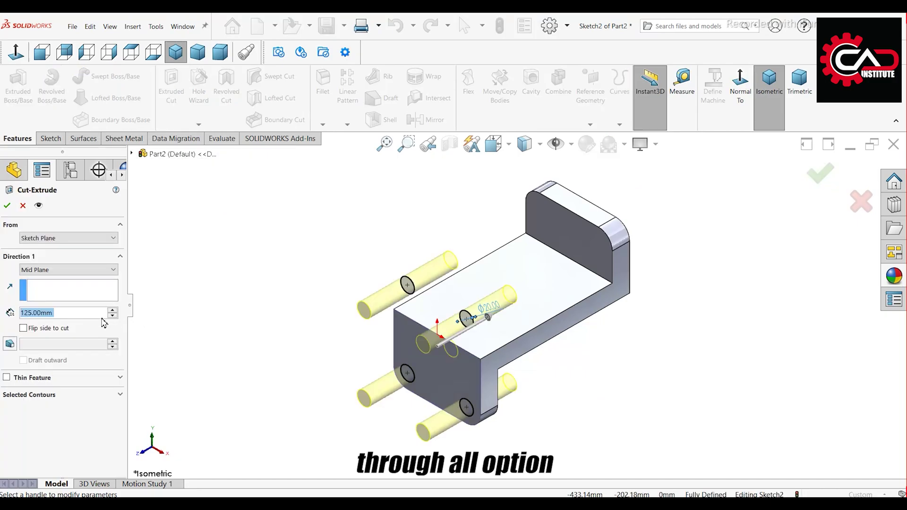
click(73, 271)
click(65, 292)
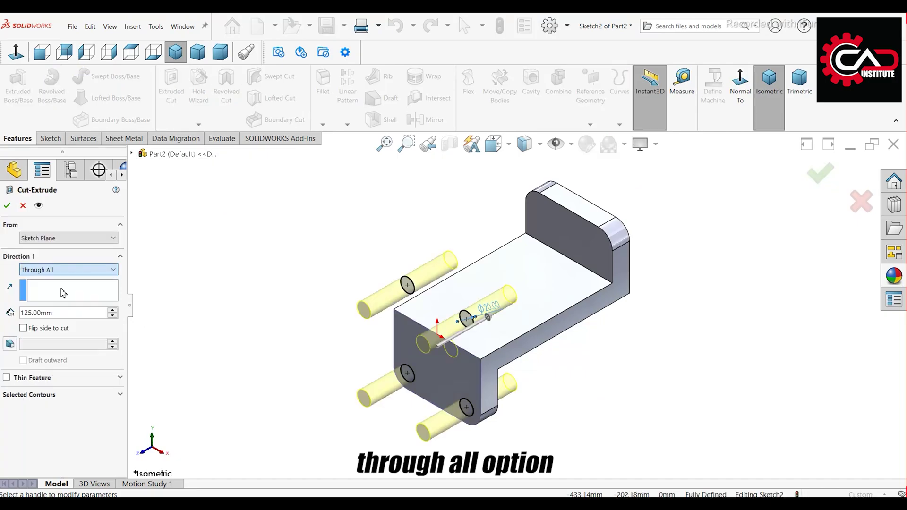
click(7, 207)
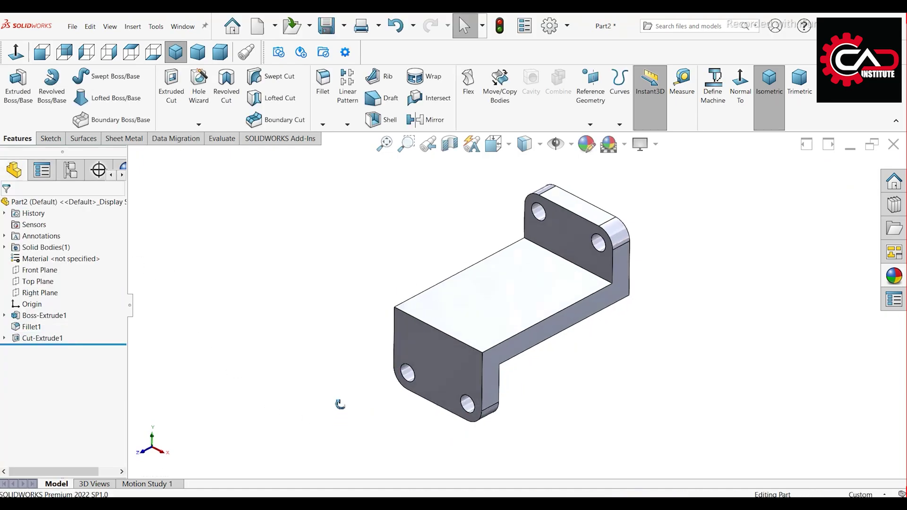
middle_drag(340, 404, 323, 408)
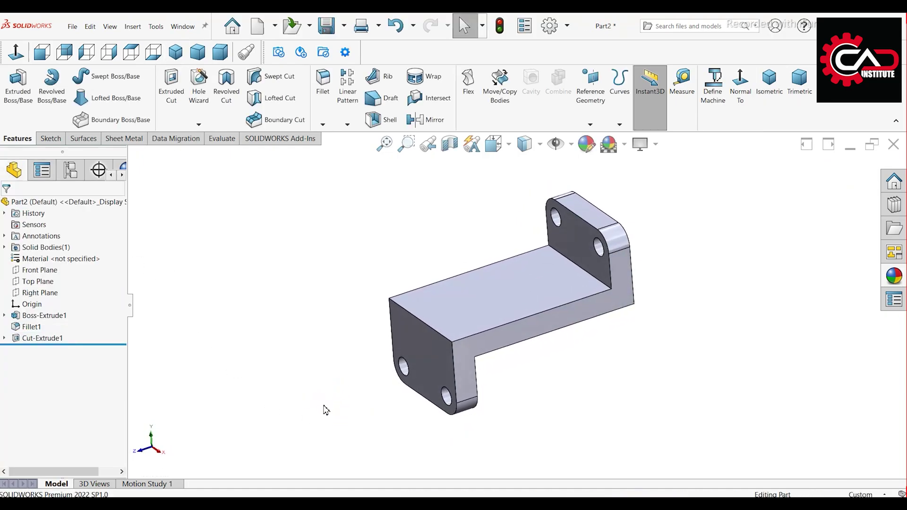
click(512, 305)
Start a sketch on the top face and draw a tall centre rectangle straddling its right edge
click(560, 281)
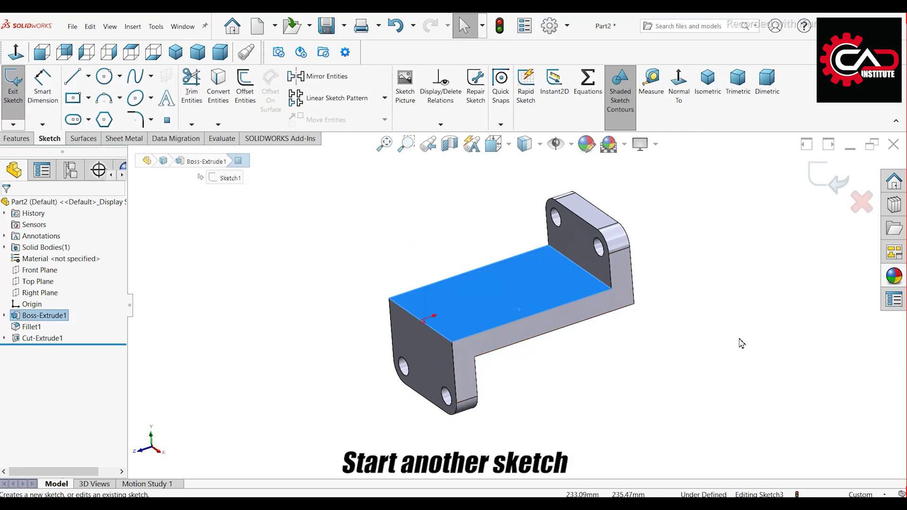
click(690, 118)
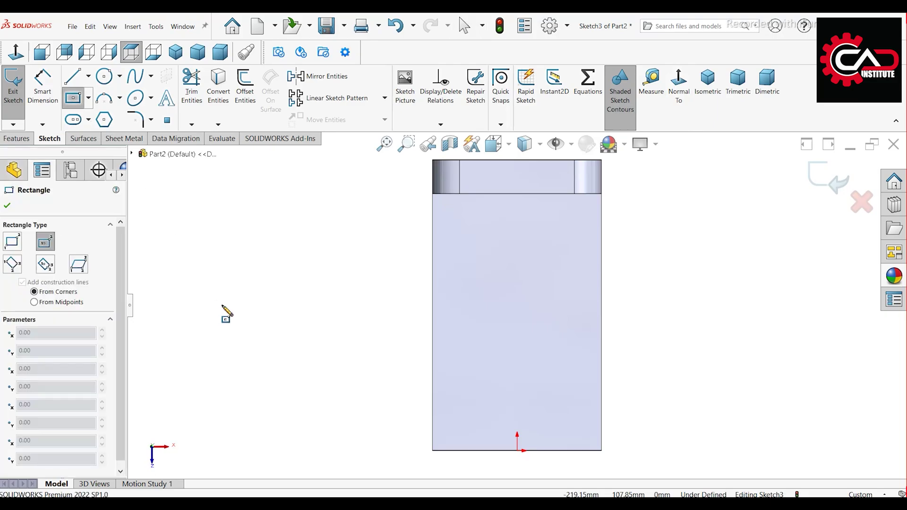
click(601, 303)
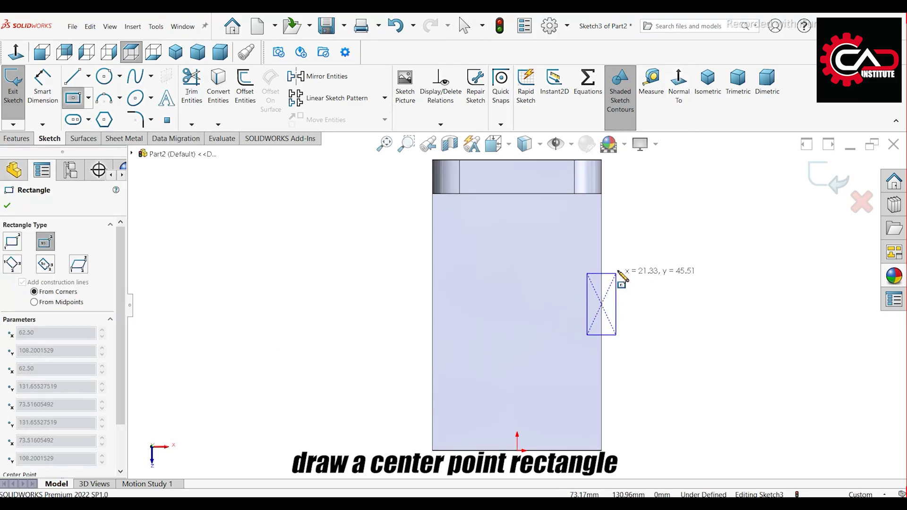
click(616, 230)
right_click(679, 260)
click(690, 265)
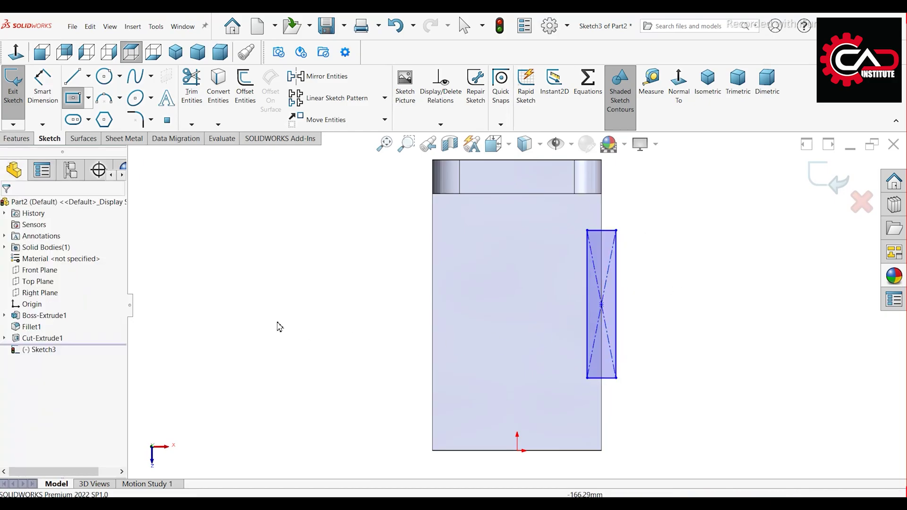
Add a vertical construction centerline rising from the origin
click(89, 76)
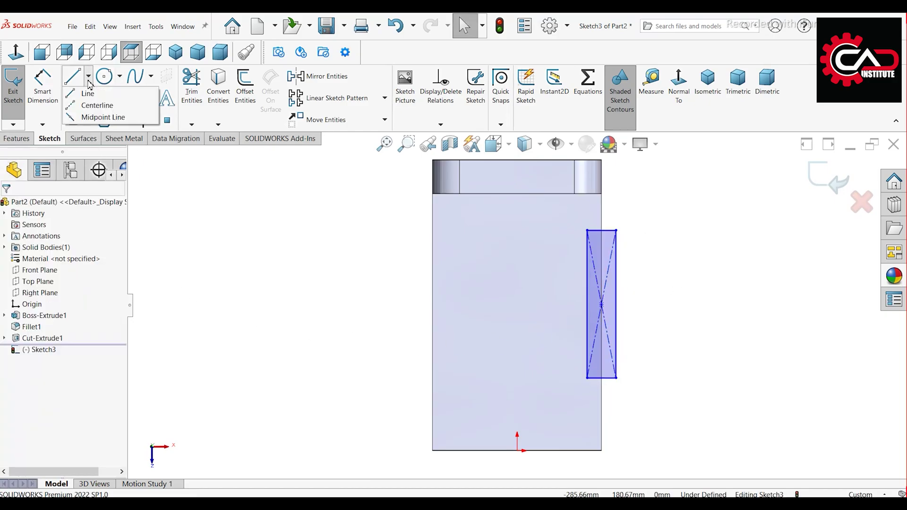
click(90, 106)
click(517, 449)
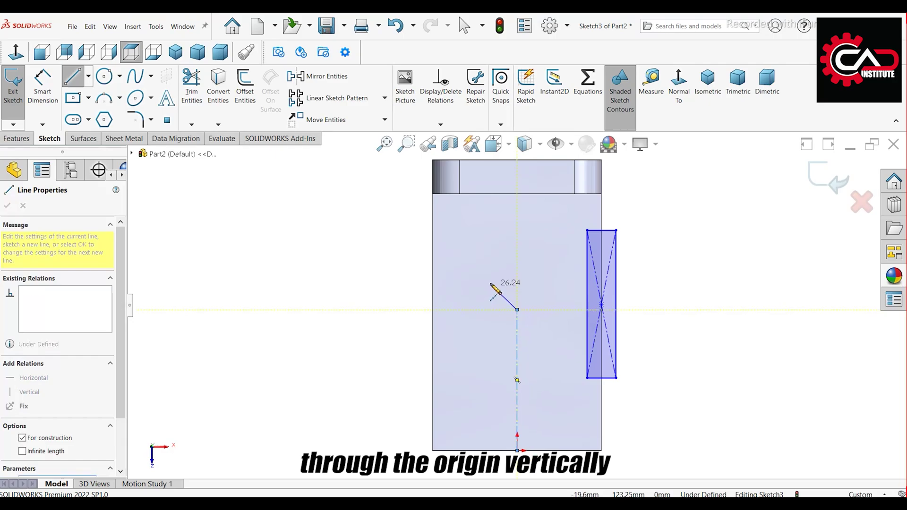
right_click(491, 286)
click(509, 288)
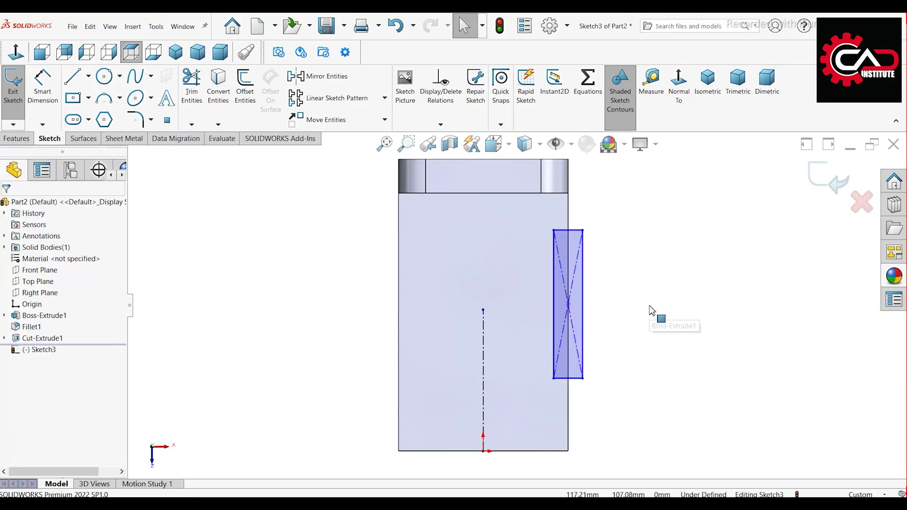
click(43, 88)
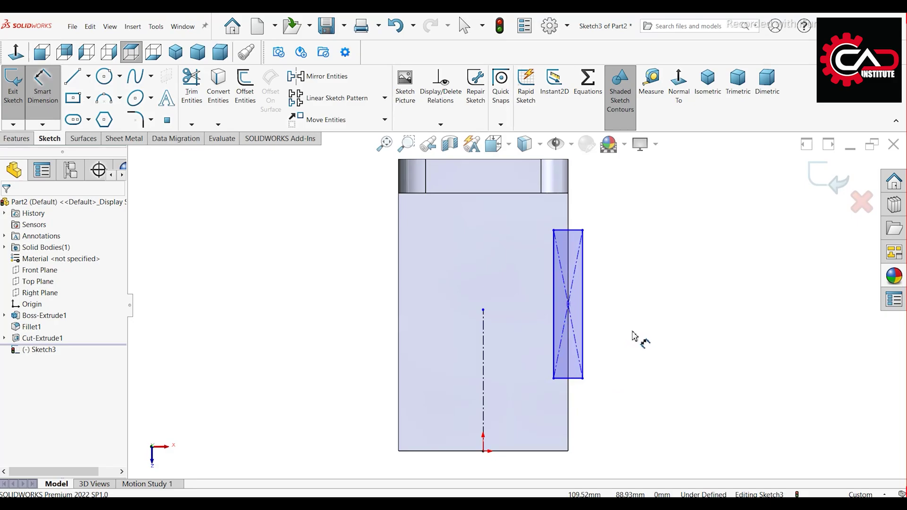
Dimension the rectangle's height to 100 mm and its distance above the part's bottom edge to 50 mm
click(585, 301)
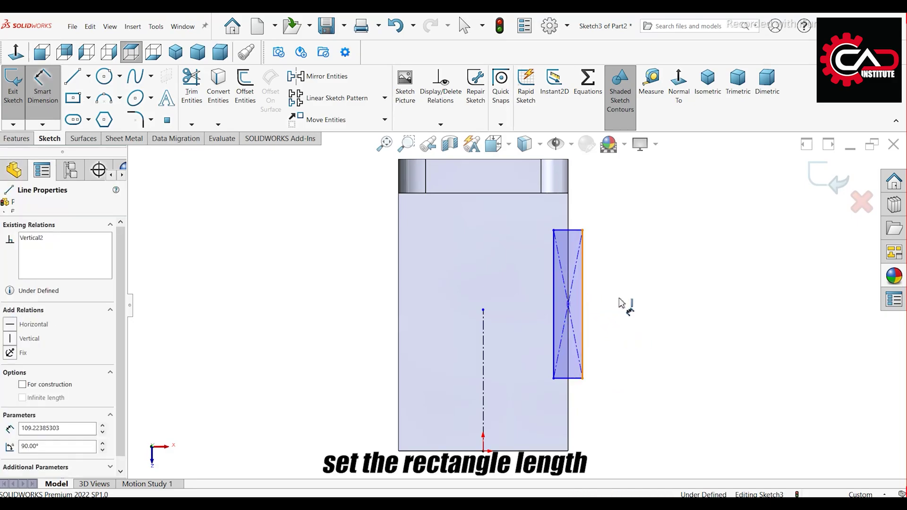
click(630, 304)
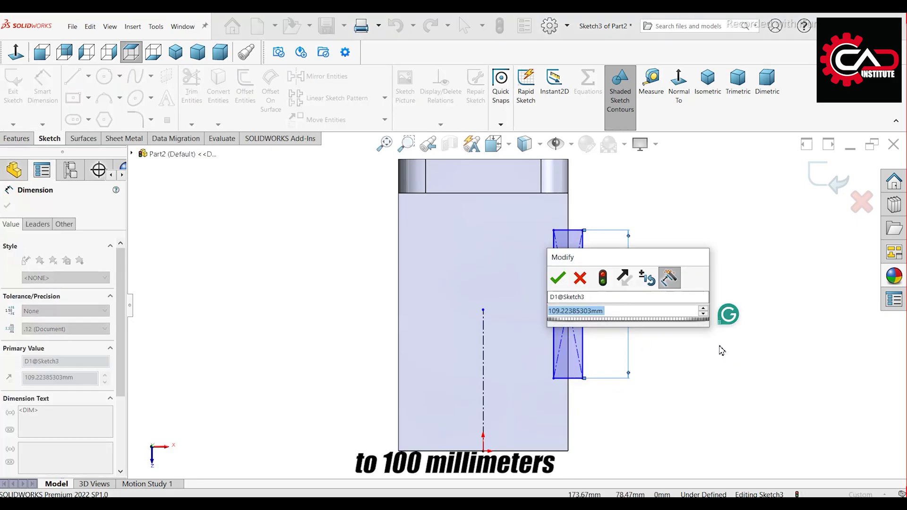
text(100)
key(Return)
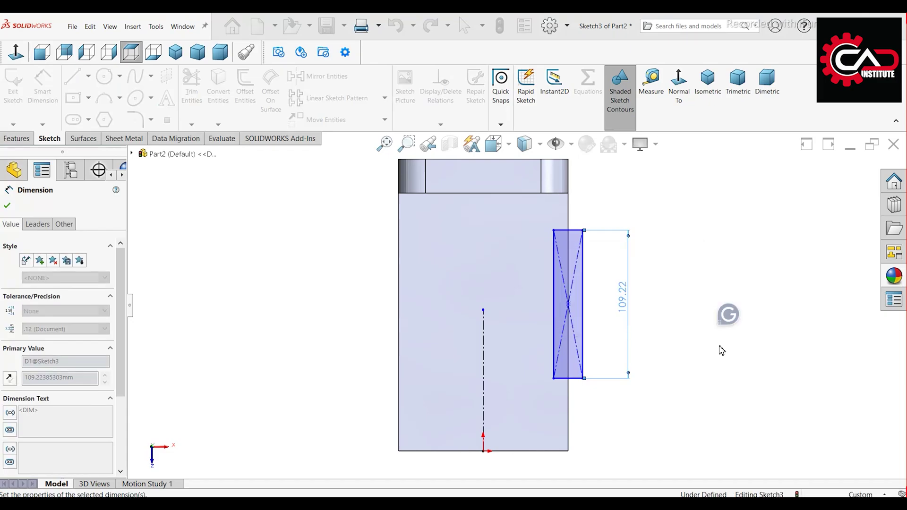
click(574, 372)
click(569, 451)
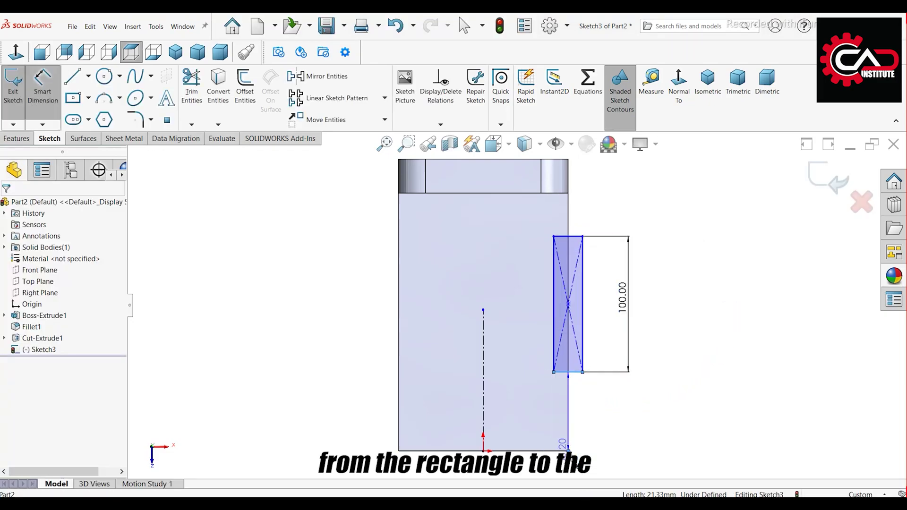
click(717, 429)
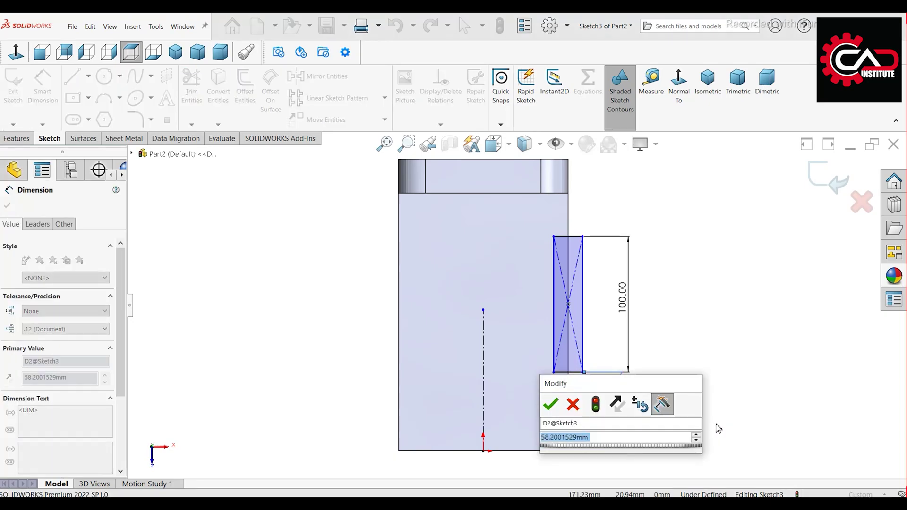
text(50)
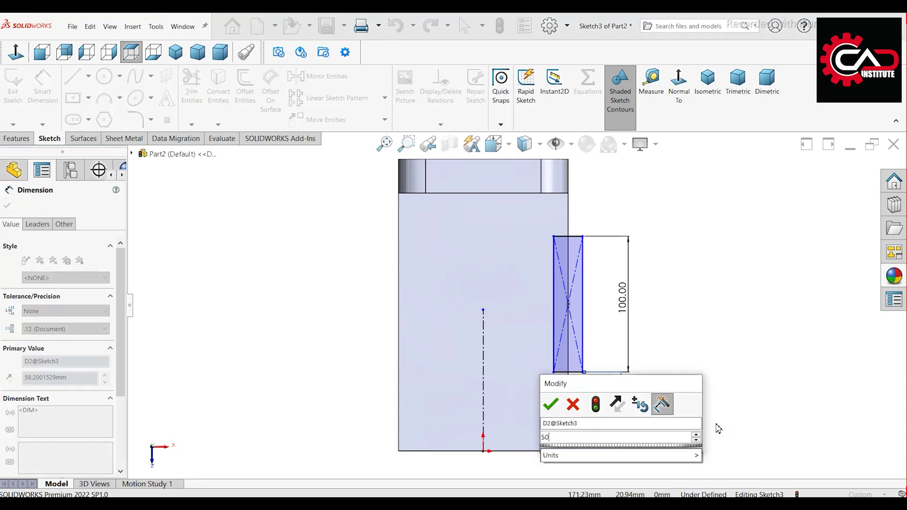
key(Return)
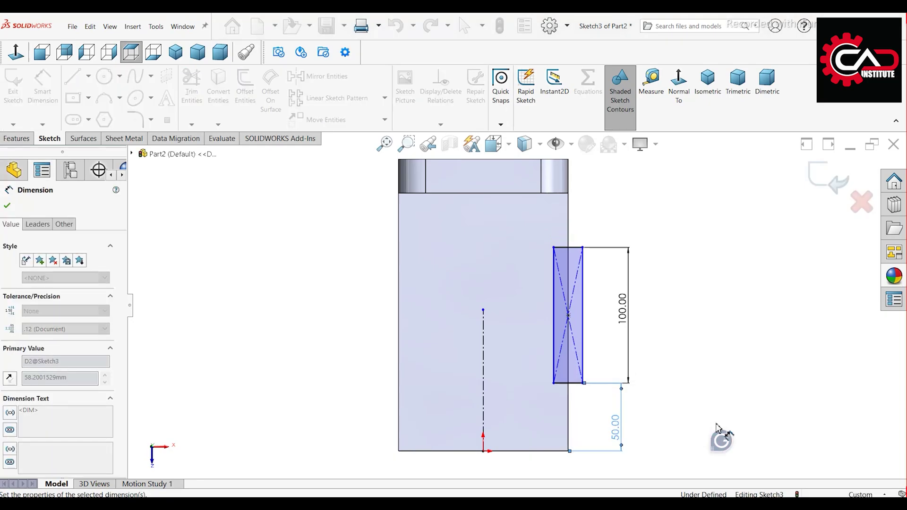
Set the rectangle's width to 30 mm, fully defining the sketch
click(578, 248)
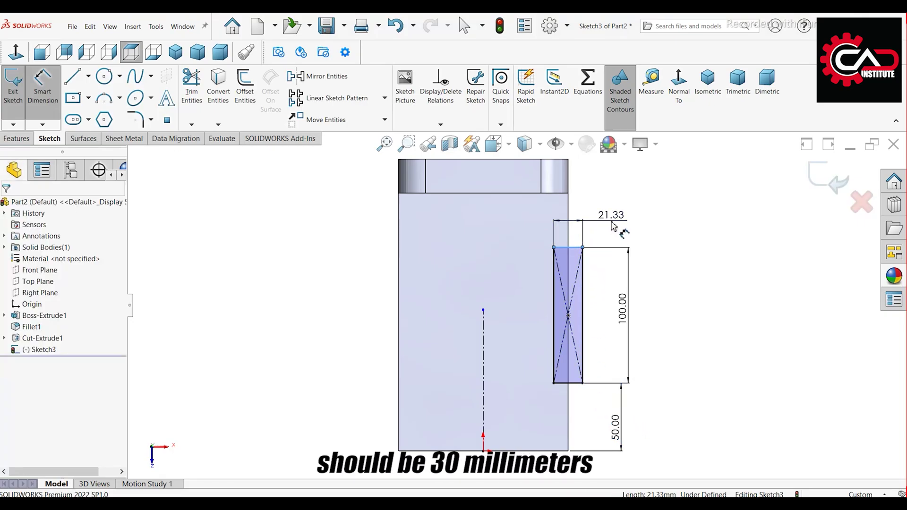
click(612, 227)
text(30)
key(Return)
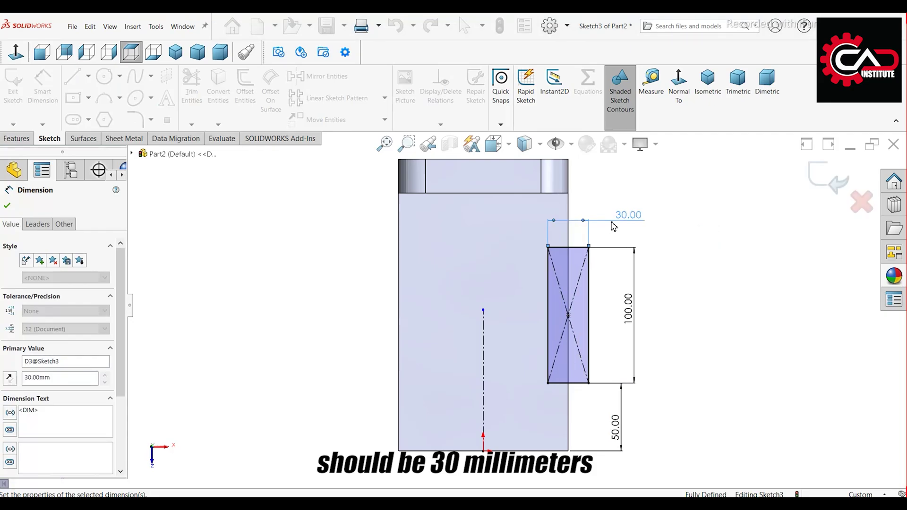
key(Escape)
right_click(718, 259)
click(739, 291)
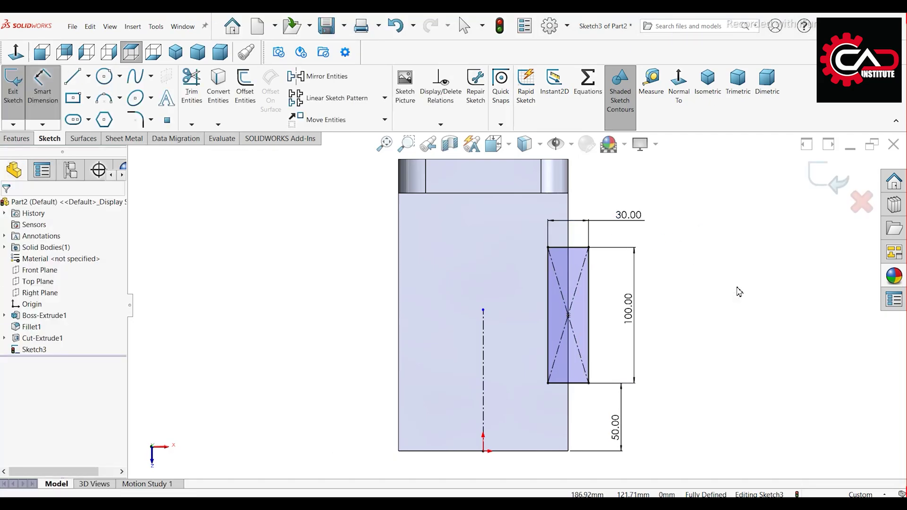
Round the rectangle's top-left and bottom-left corners with a 15 mm sketch fillet
click(140, 121)
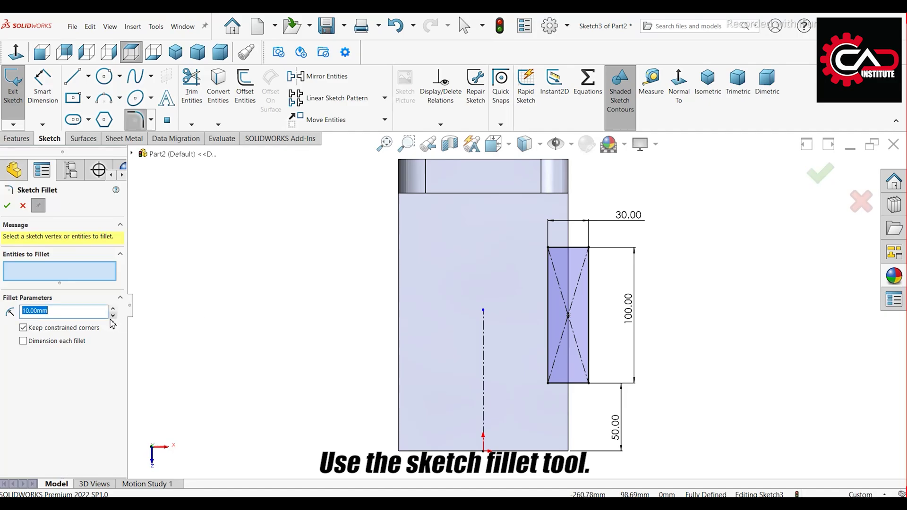
text(1)
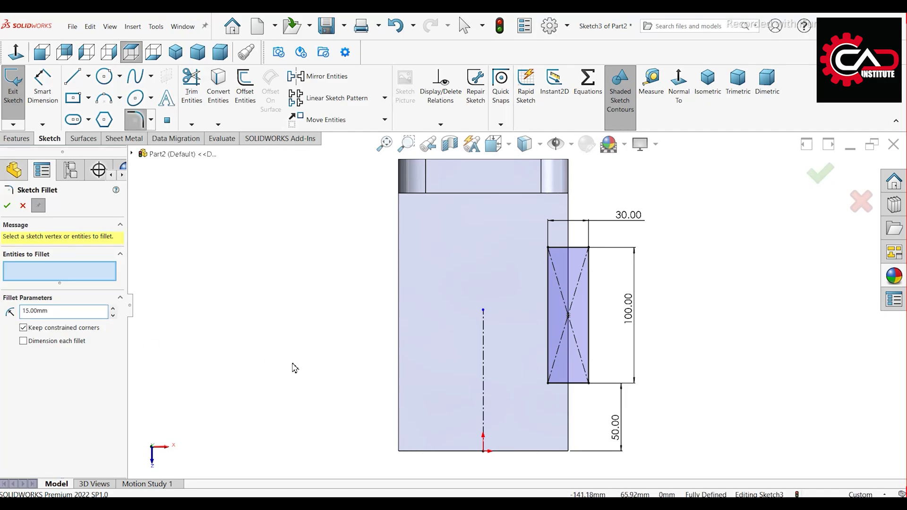
click(549, 249)
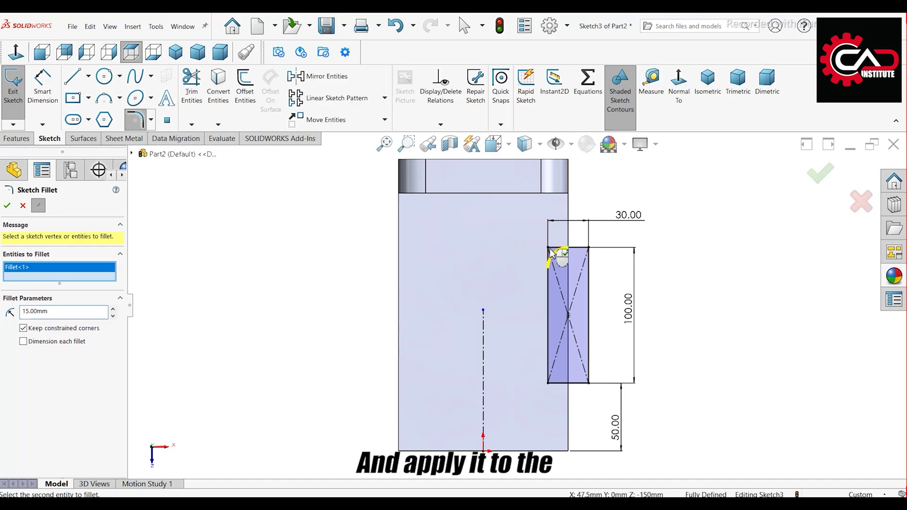
click(548, 384)
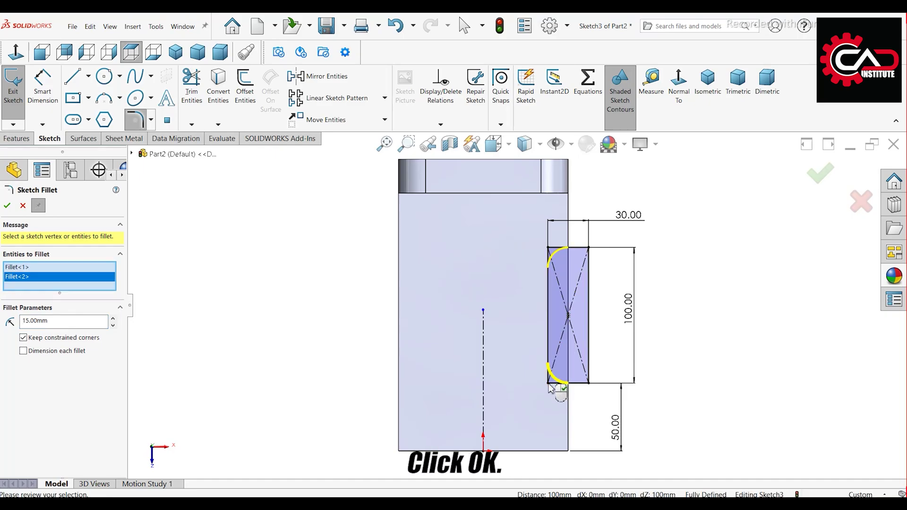
click(7, 207)
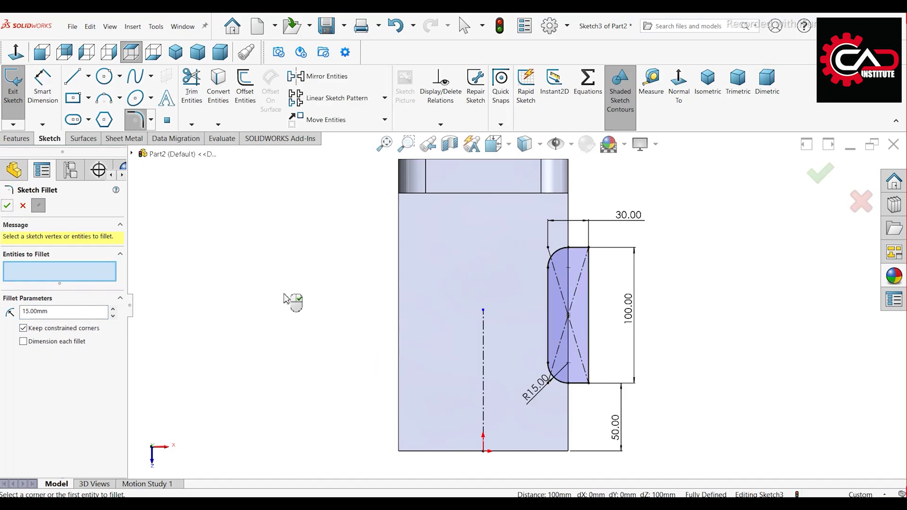
key(Escape)
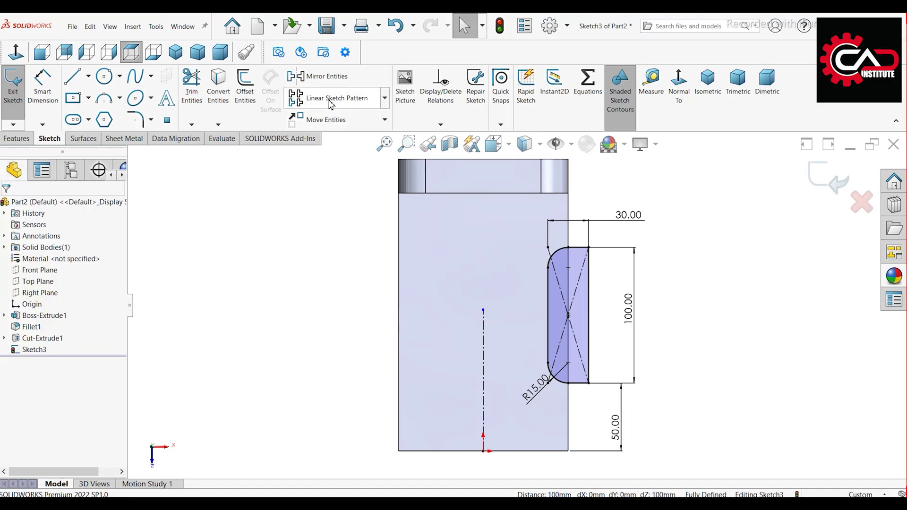
click(303, 76)
Mirror the rounded slot outline about the vertical centerline onto the left side
mouse_move(516, 239)
mouse_down()
mouse_move(594, 300)
mouse_move(640, 415)
mouse_move(624, 401)
mouse_up()
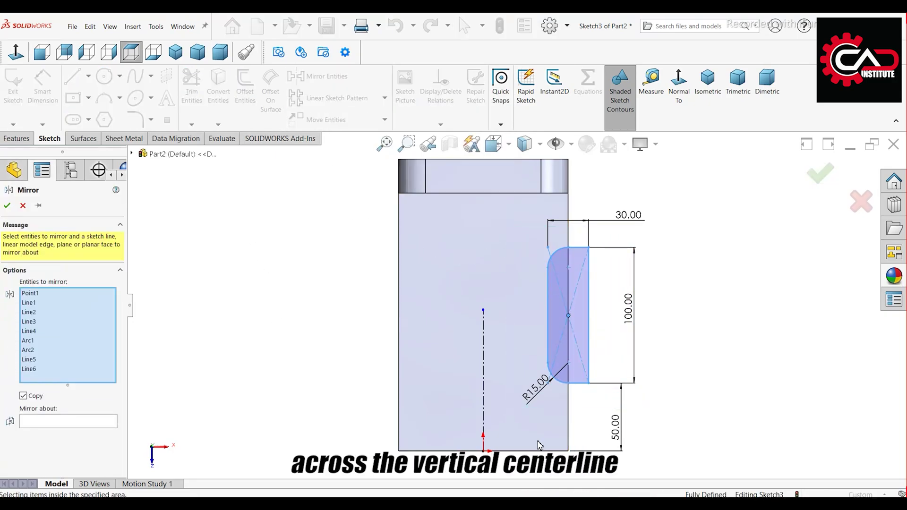
click(78, 424)
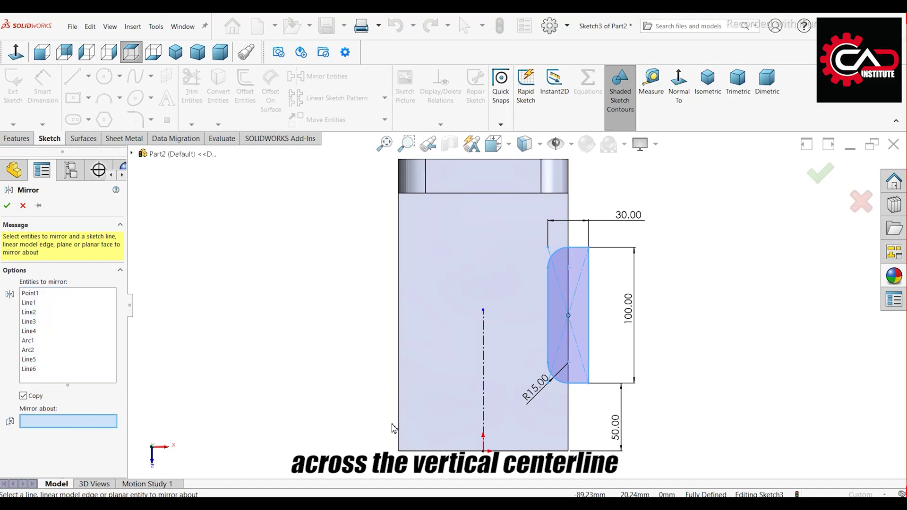
click(483, 369)
right_click(483, 369)
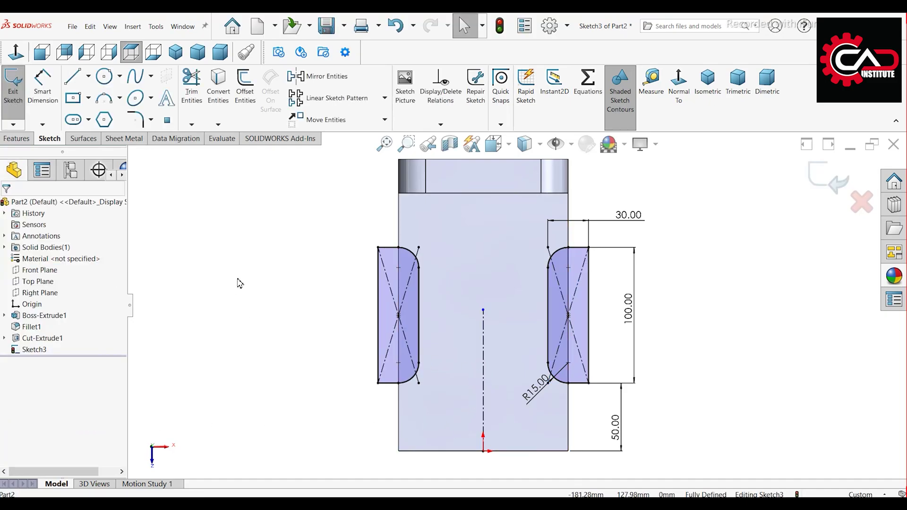
click(16, 138)
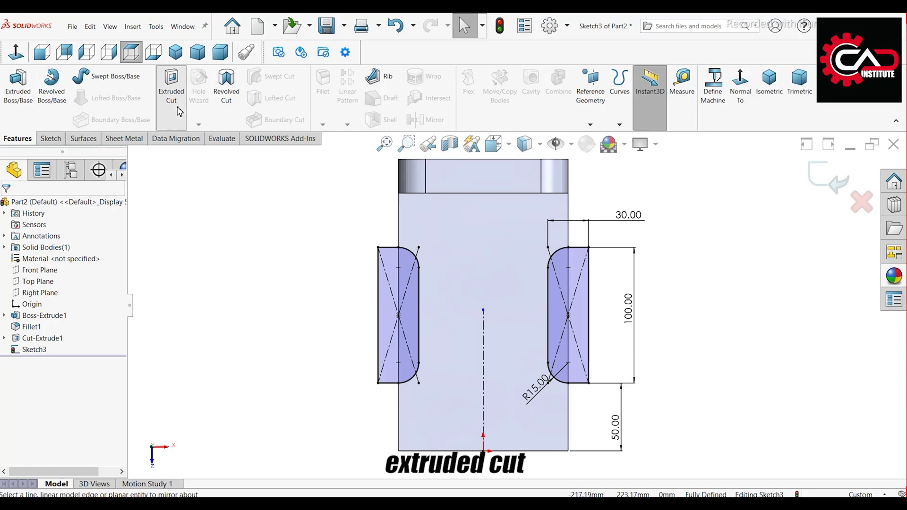
Cut both slot profiles Through All as Cut-Extrude2 and orbit to inspect the notches
click(178, 109)
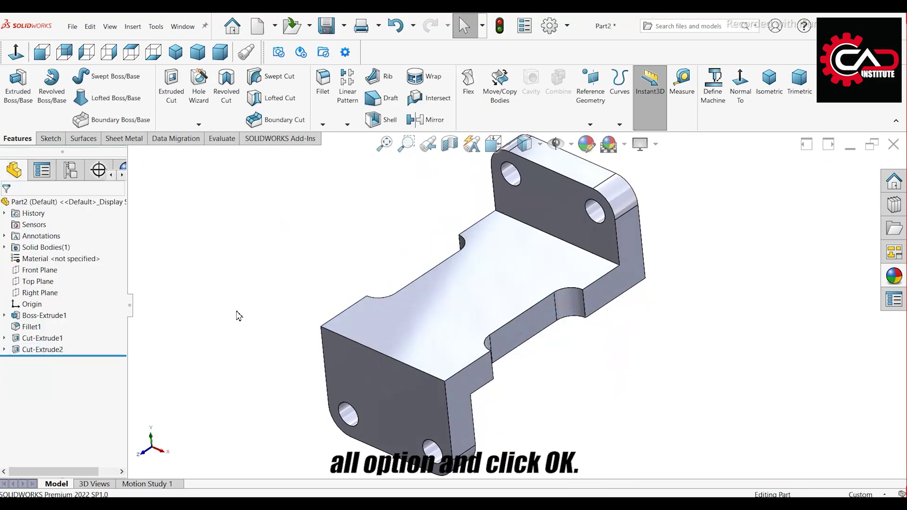
middle_drag(239, 314, 531, 334)
scroll(532, 304, down, 3)
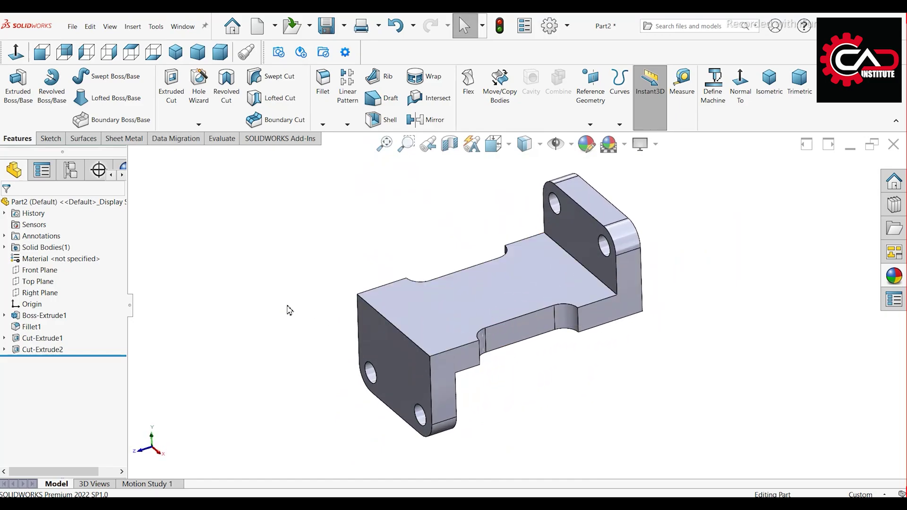
click(590, 124)
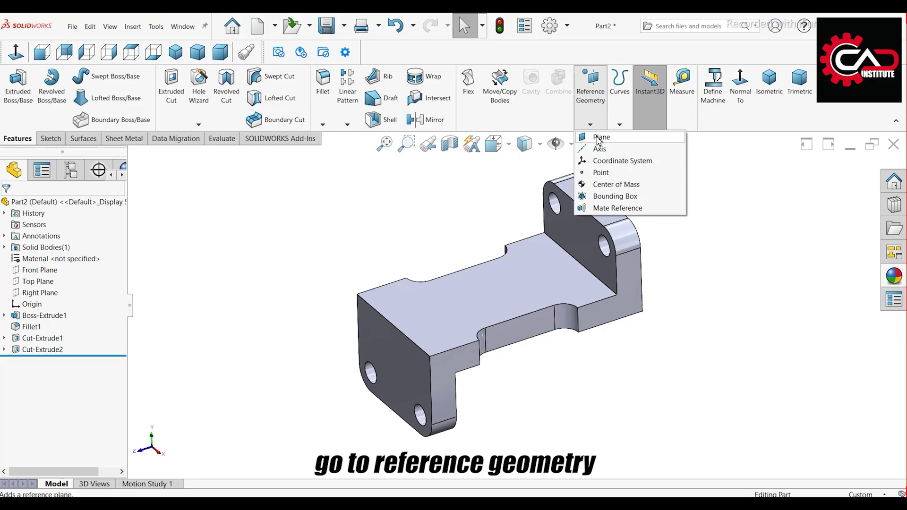
Create Plane1 at 45° from the top face, hinged on the front edge with the offset flipped
click(397, 228)
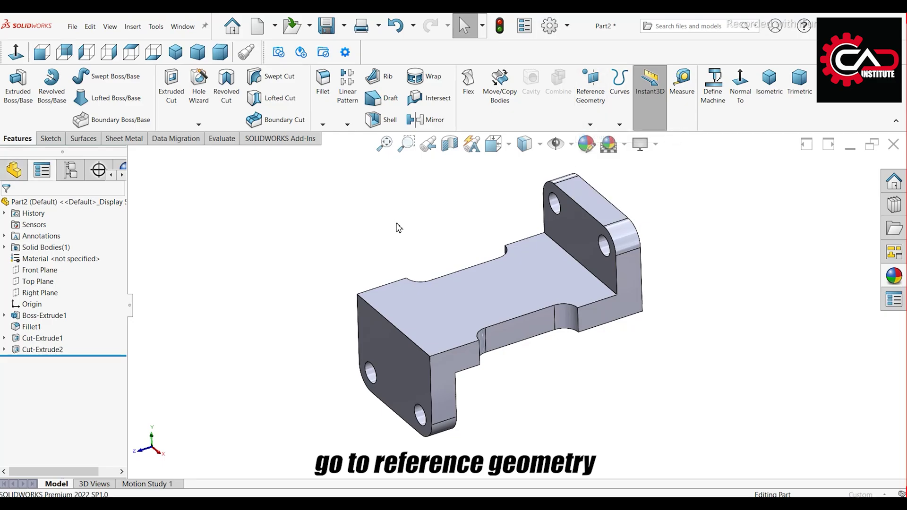
click(397, 315)
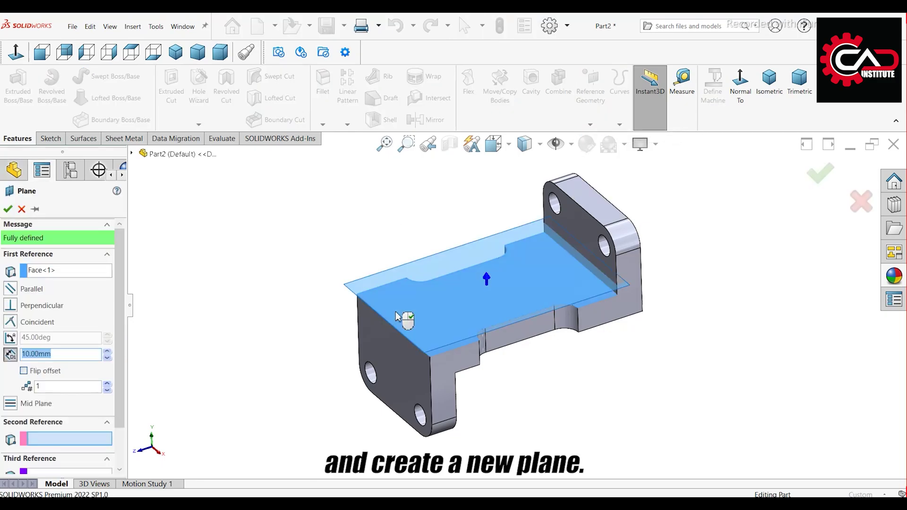
click(11, 339)
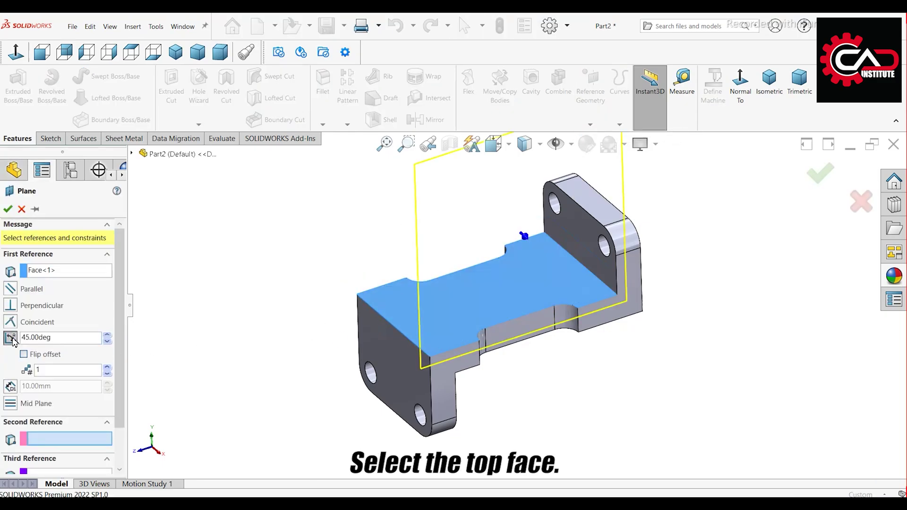
click(401, 333)
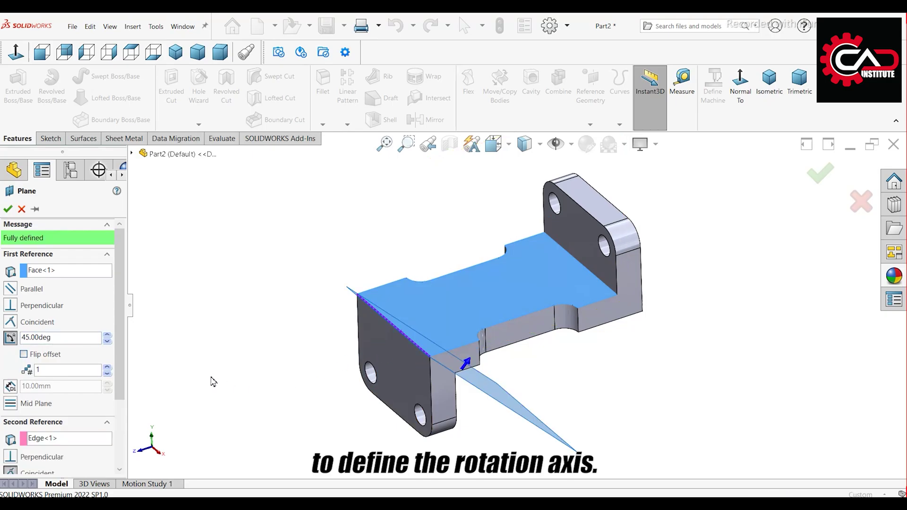
click(51, 358)
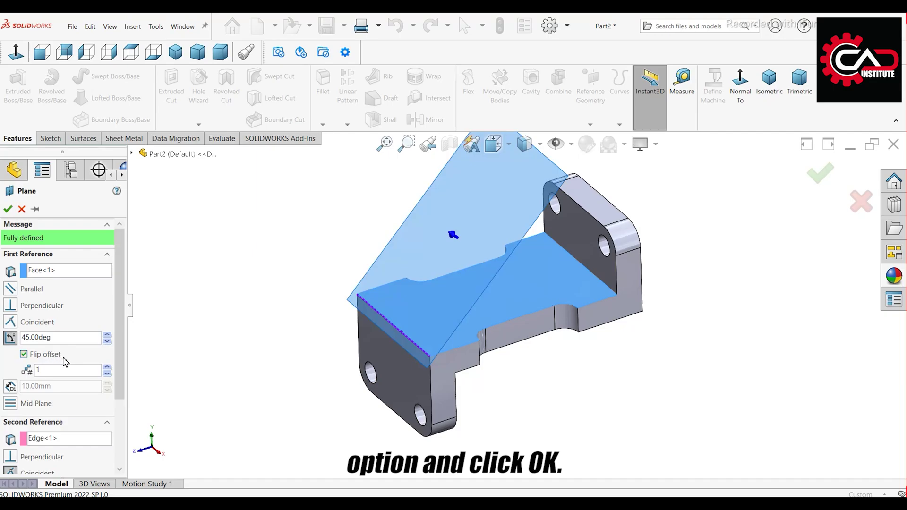
click(7, 210)
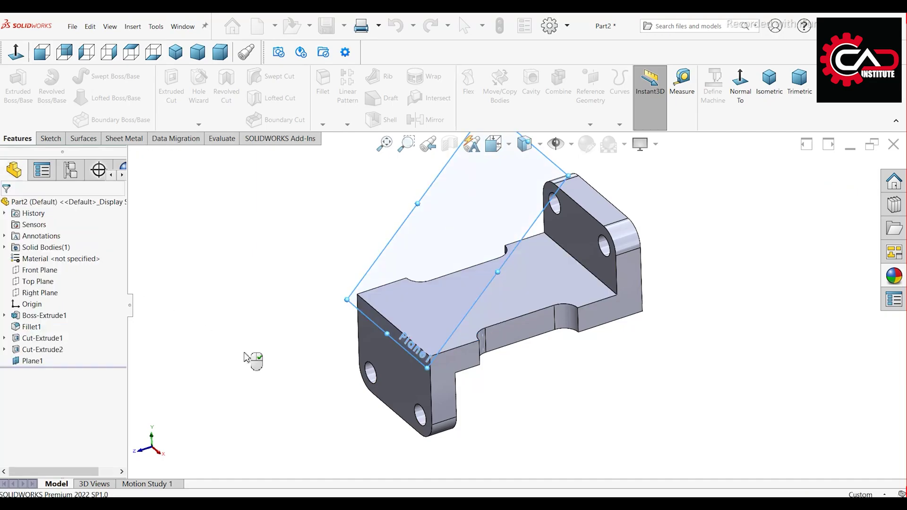
mouse_move(325, 354)
middle_down()
mouse_move(318, 320)
mouse_move(334, 341)
mouse_move(321, 355)
middle_up()
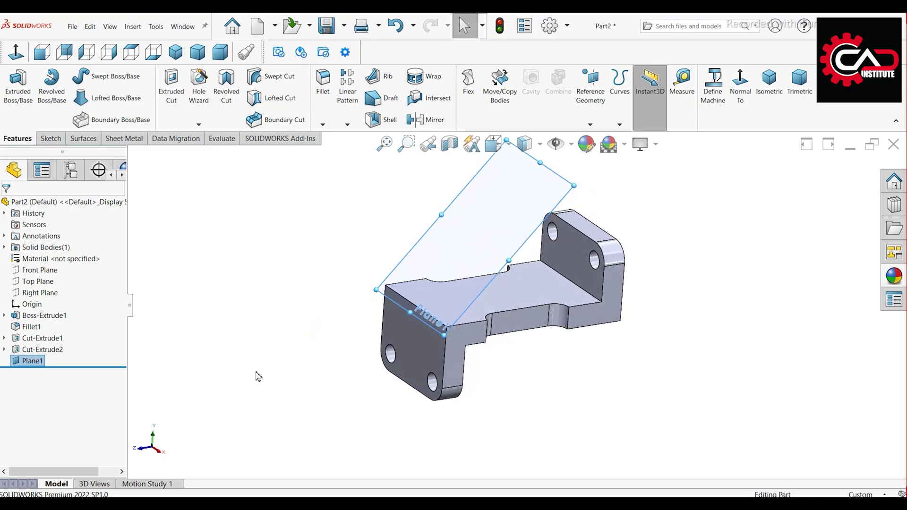
middle_drag(286, 359, 277, 370)
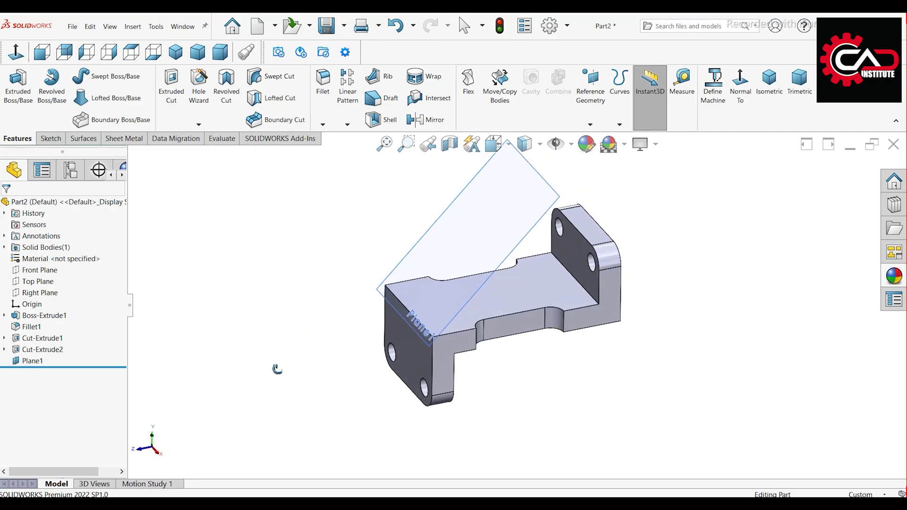
click(466, 256)
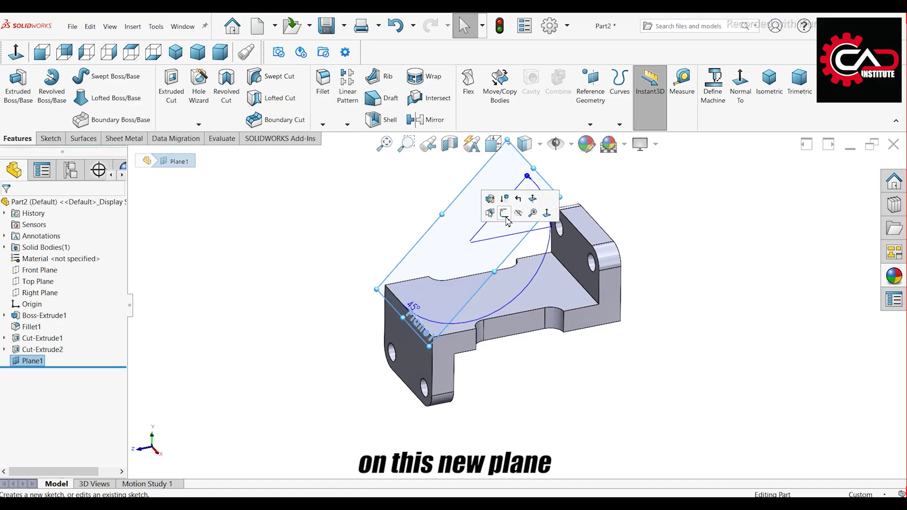
Start Sketch4 on Plane1 with a vertical line running down from the origin
click(504, 213)
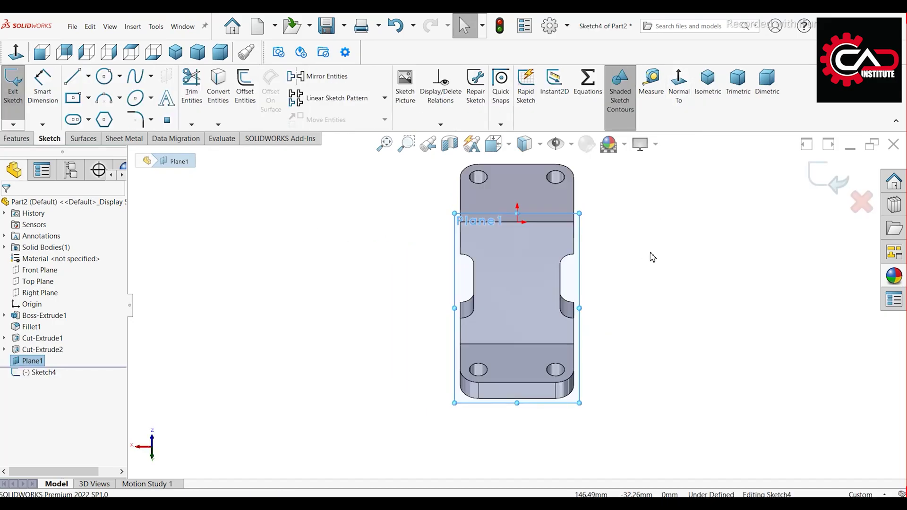
scroll(651, 256, down, 1)
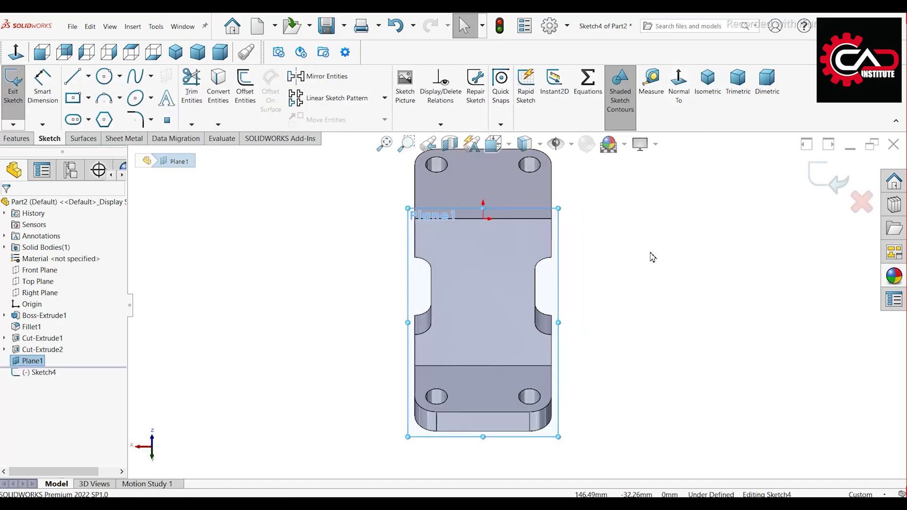
click(74, 78)
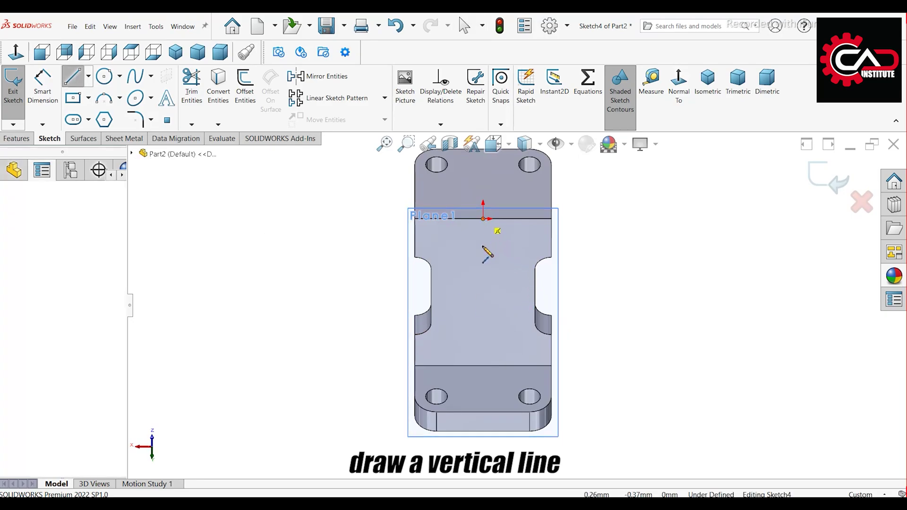
click(483, 219)
click(483, 324)
right_click(330, 279)
click(341, 285)
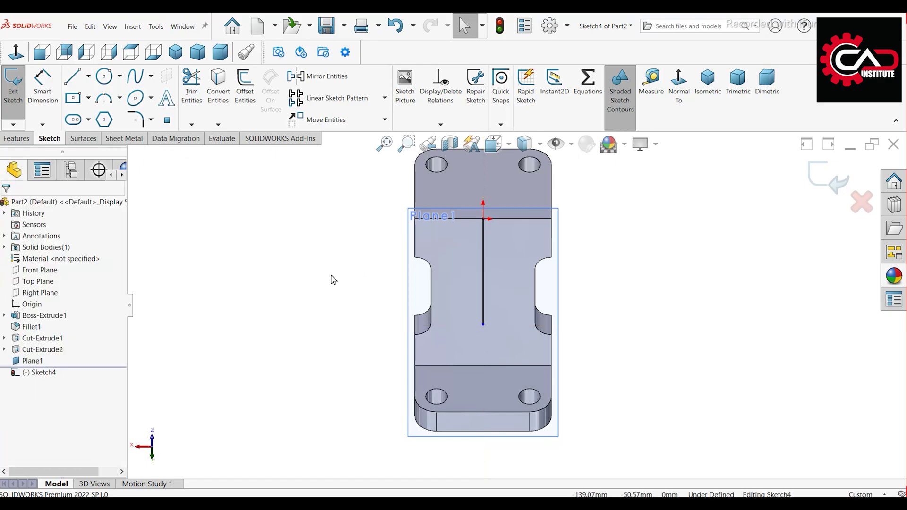
Offset the vertical line 40 mm to both sides without end caps
click(245, 88)
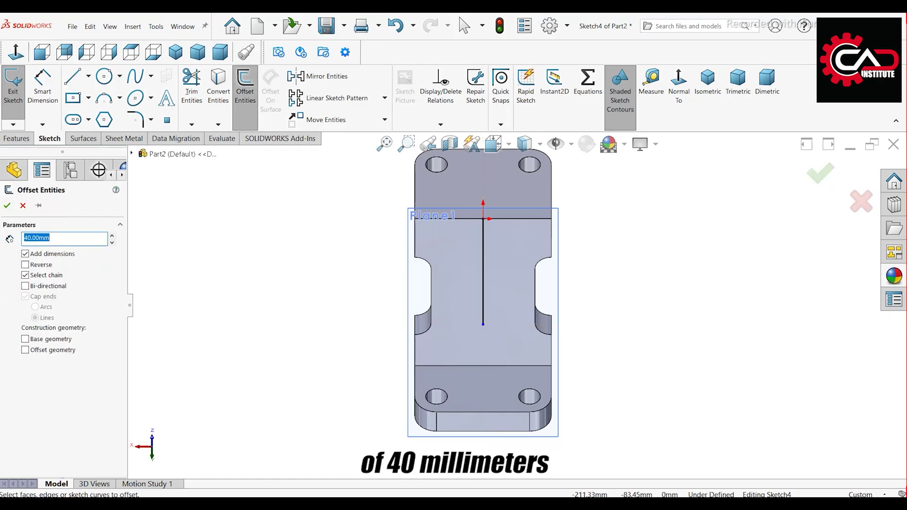
click(483, 301)
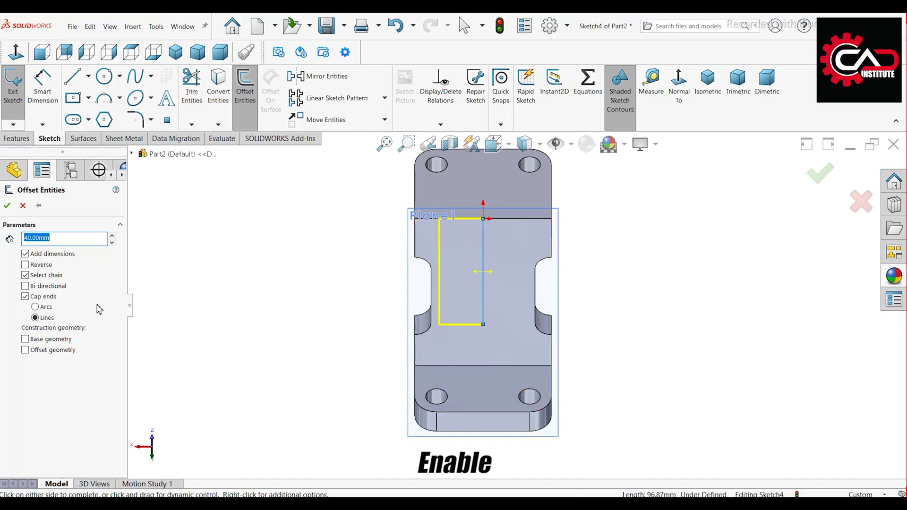
click(25, 286)
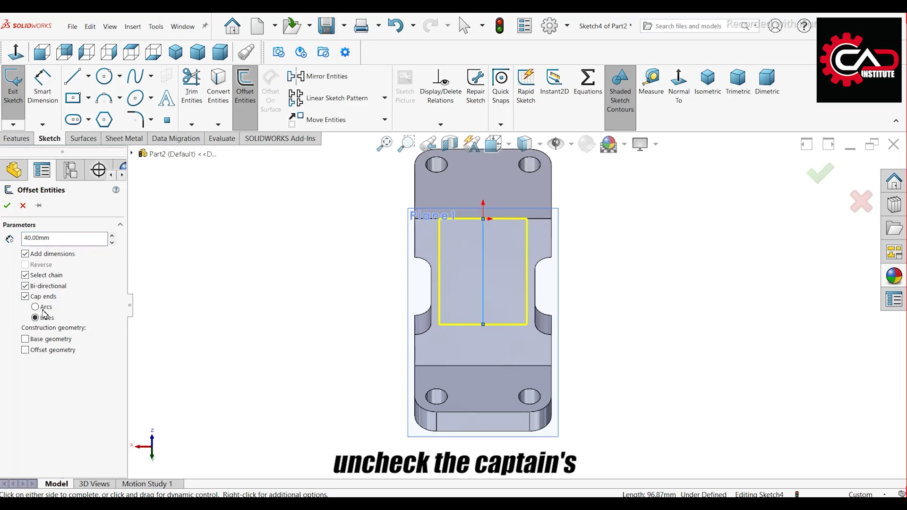
click(46, 298)
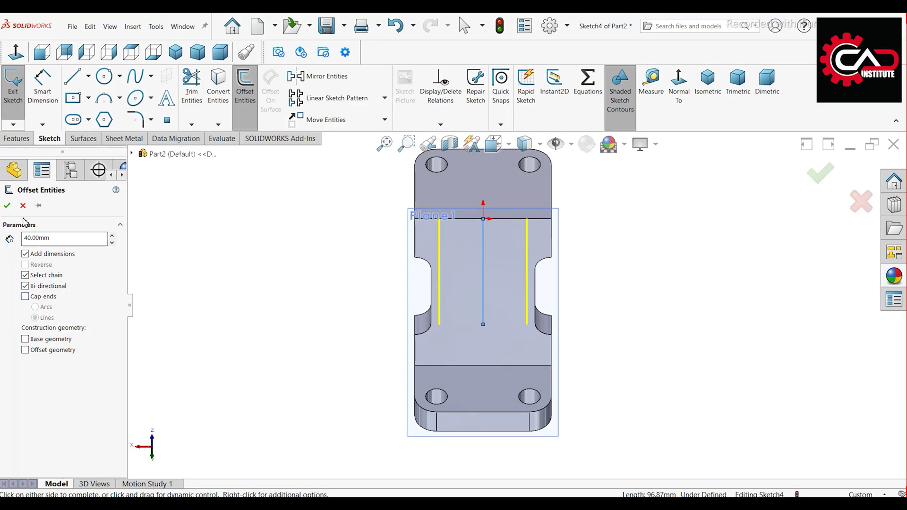
click(8, 206)
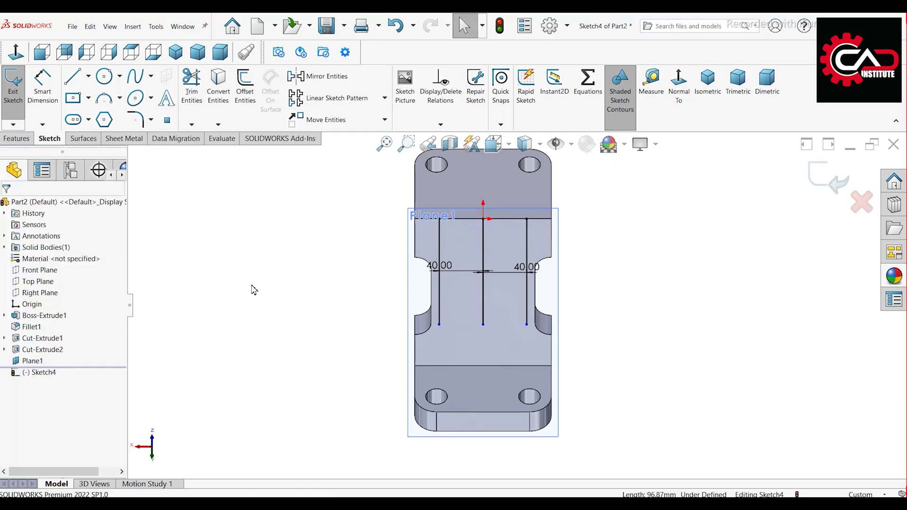
Join the tops of the two outer lines with a horizontal line
click(72, 76)
click(439, 218)
click(527, 219)
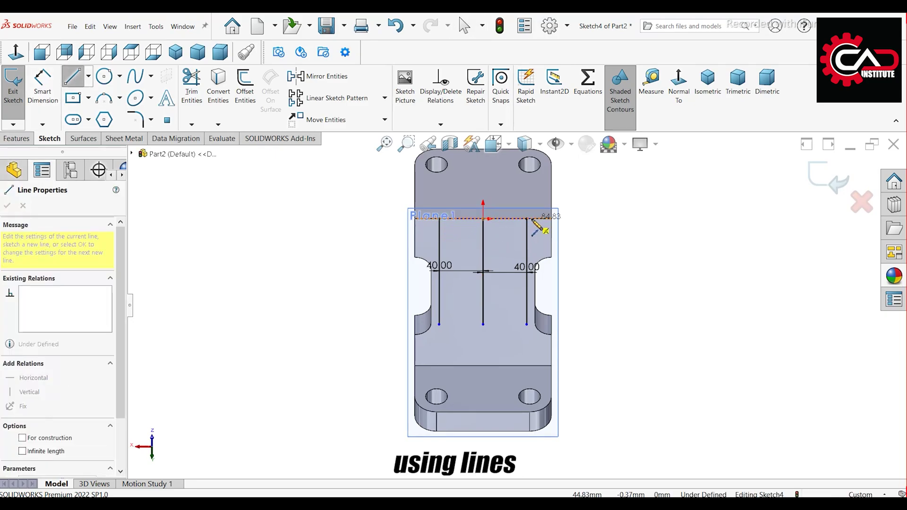
key(Escape)
key(Escape)
Dimension the right vertical line to 80 mm long
click(49, 103)
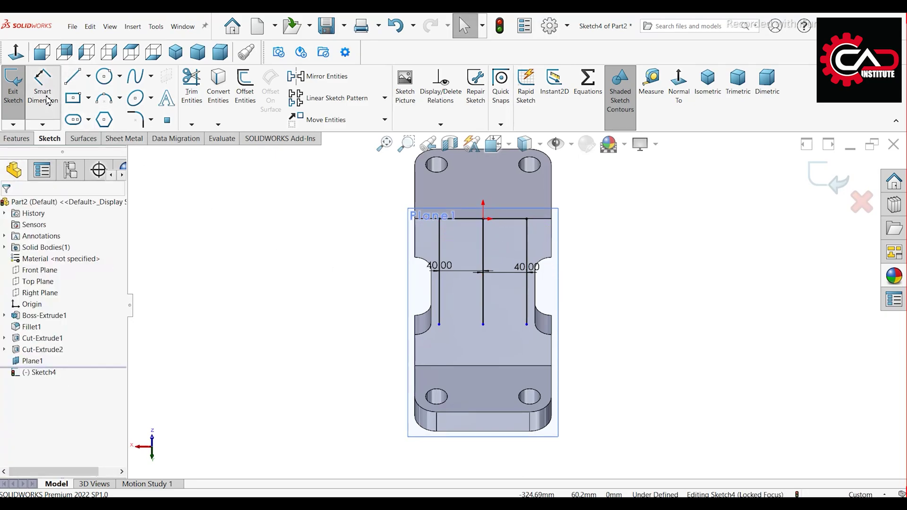
click(528, 294)
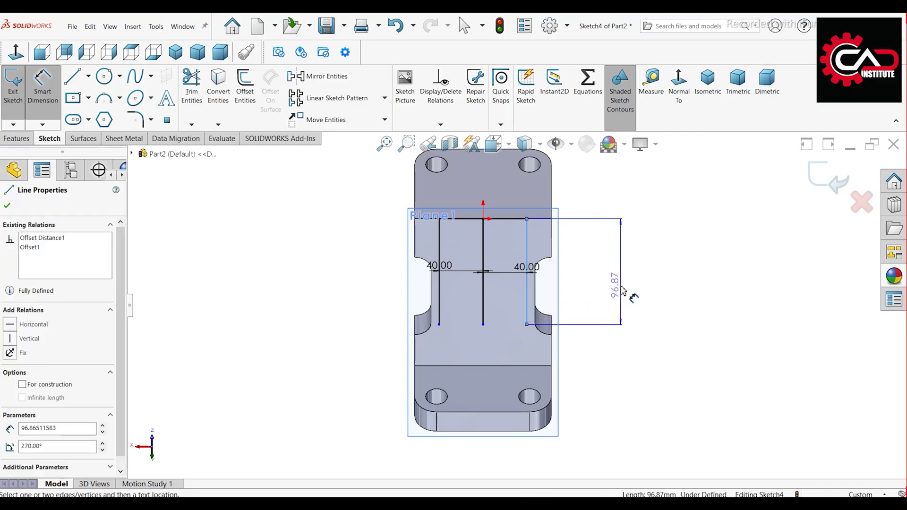
click(632, 297)
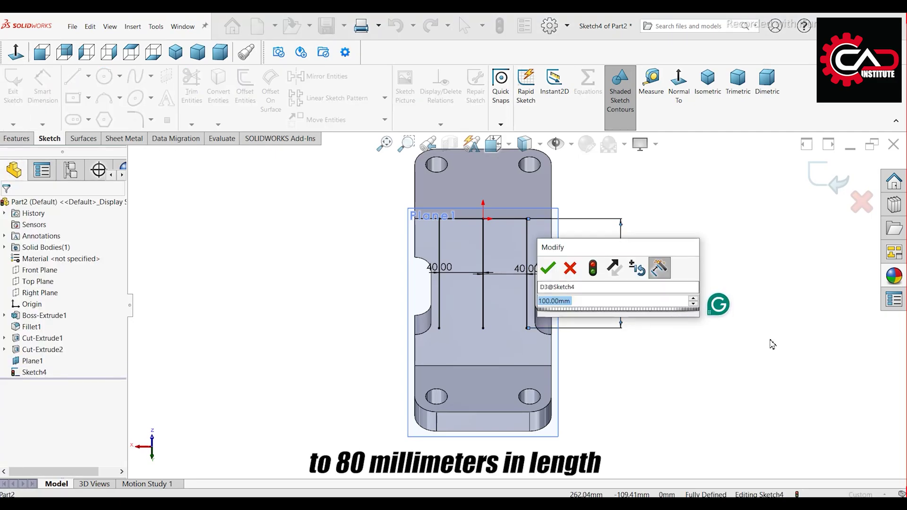
text(80)
key(Return)
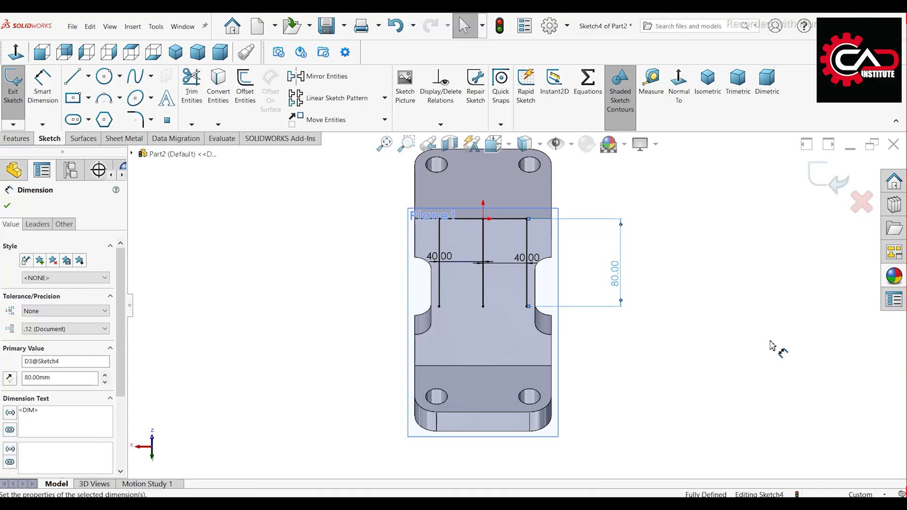
click(104, 98)
Close the bottom with a three-point arc made tangent to the right side line
click(439, 306)
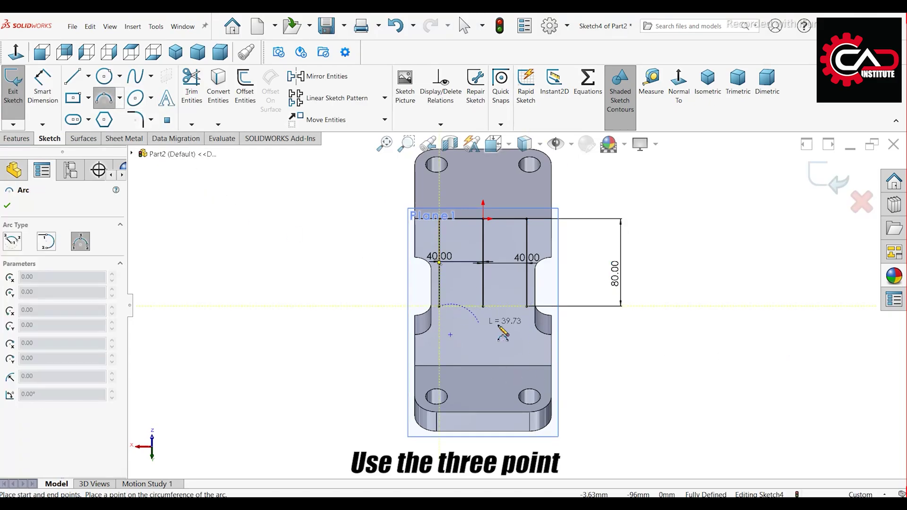
click(527, 306)
click(510, 338)
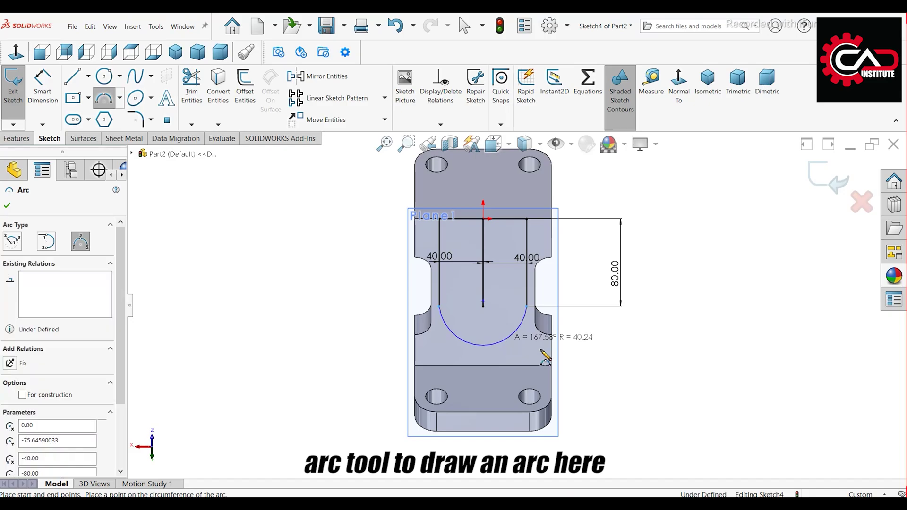
right_click(631, 334)
click(642, 336)
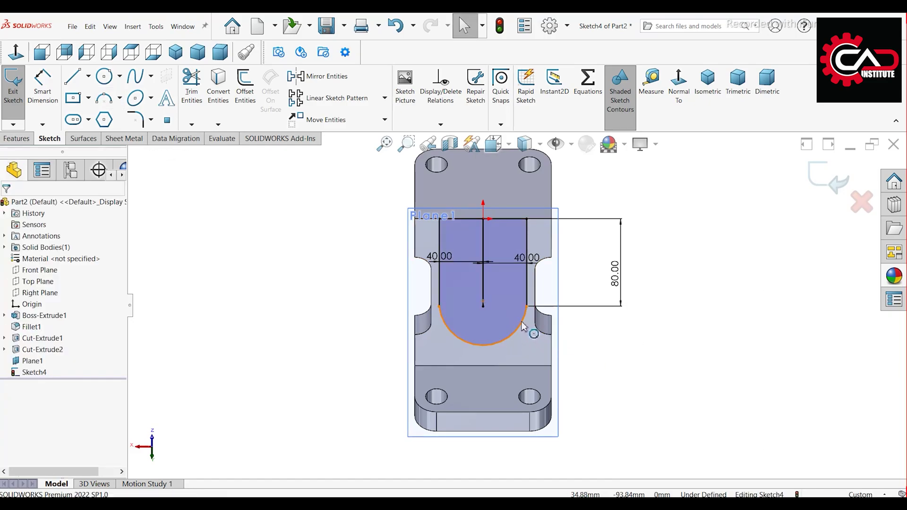
click(532, 329)
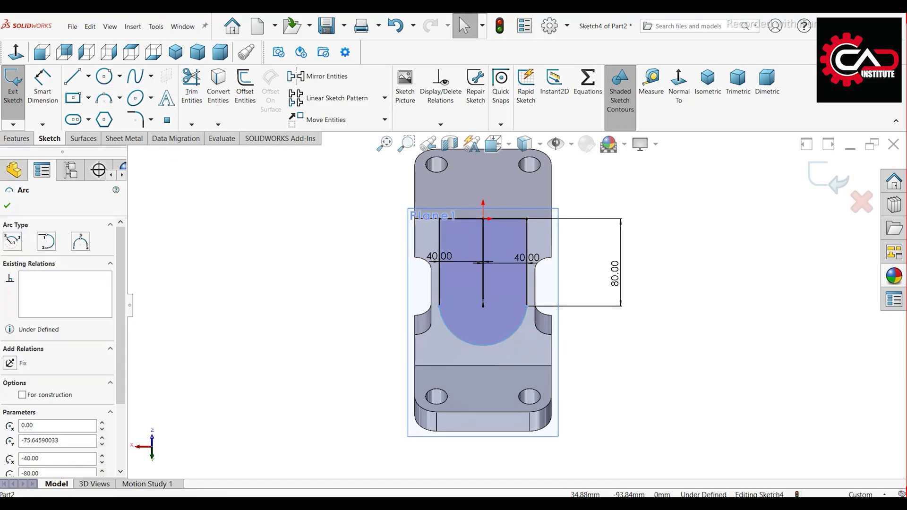
ctrl+click(528, 294)
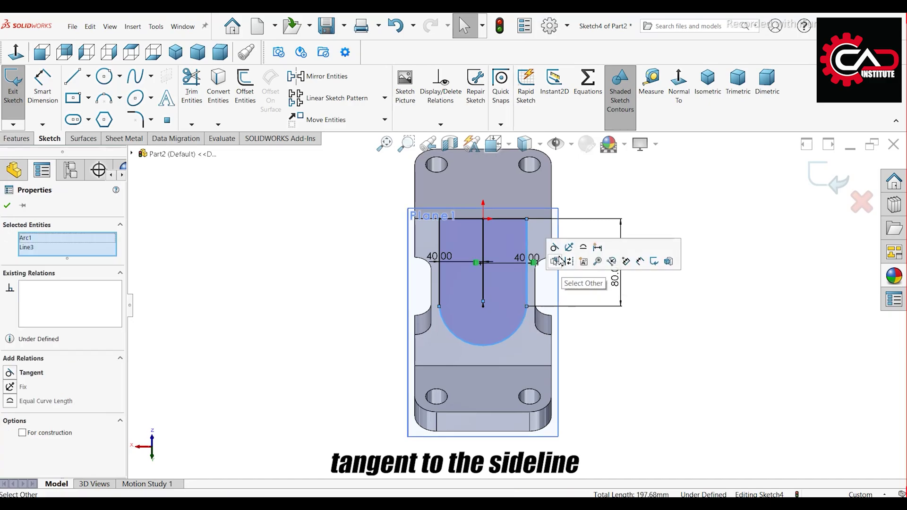
click(573, 265)
click(696, 372)
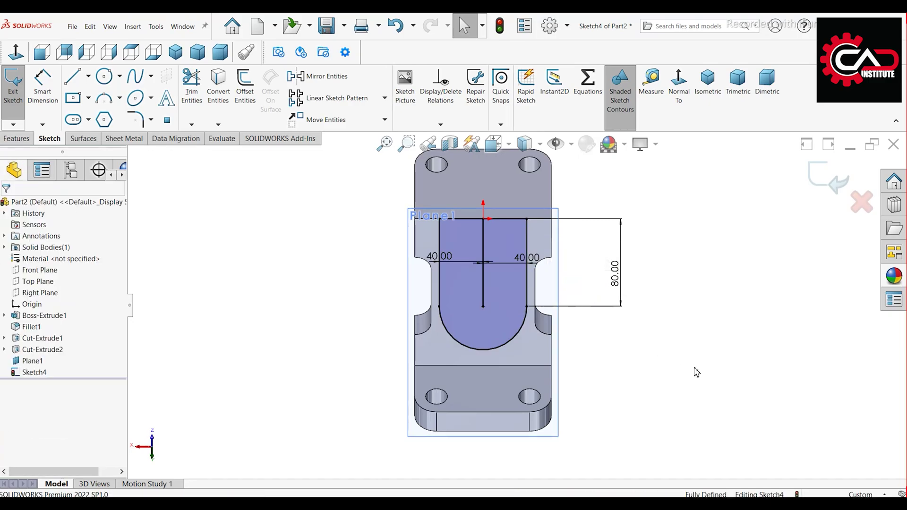
Convert the vertical centre line to construction geometry
click(483, 287)
click(611, 344)
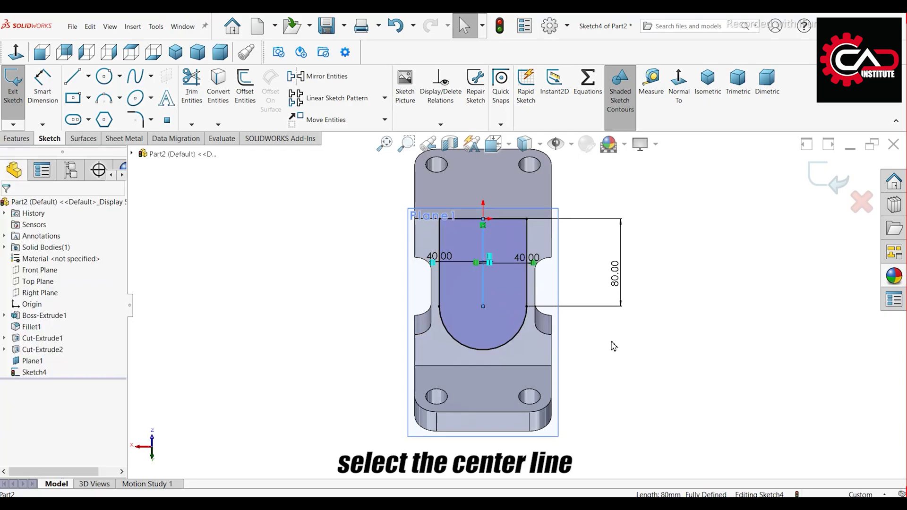
click(483, 289)
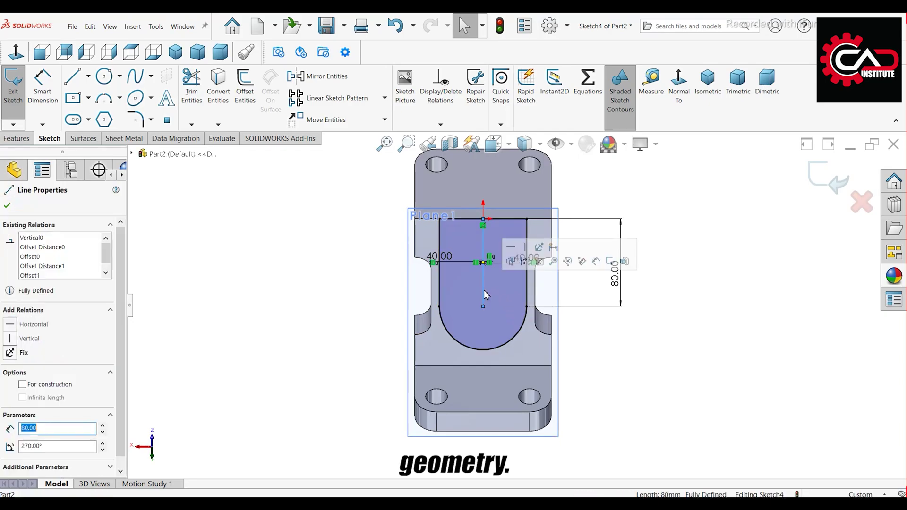
click(525, 262)
mouse_move(268, 369)
middle_down()
mouse_move(249, 217)
mouse_move(132, 304)
mouse_move(328, 310)
mouse_move(355, 283)
middle_up()
click(18, 139)
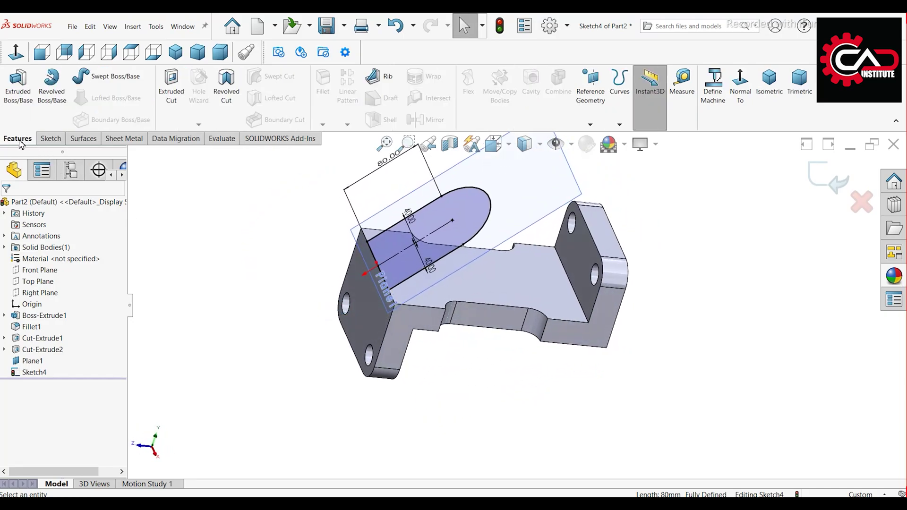
Extrude Sketch4 in reverse, Up To Next, creating the angled boss Boss-Extrude2
click(19, 97)
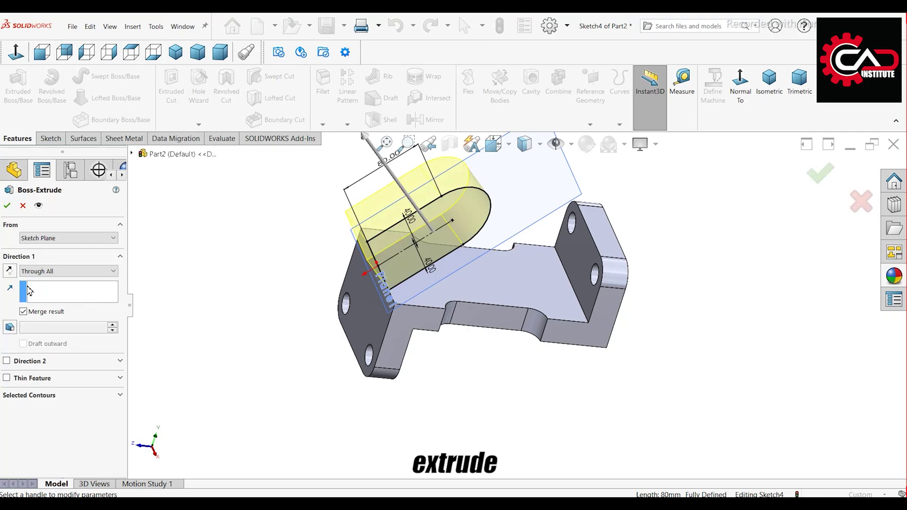
click(38, 272)
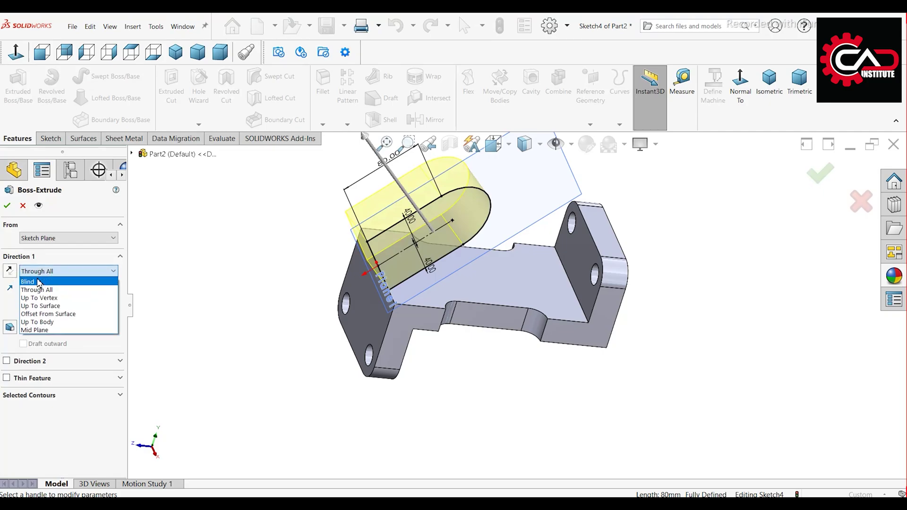
click(11, 274)
click(12, 274)
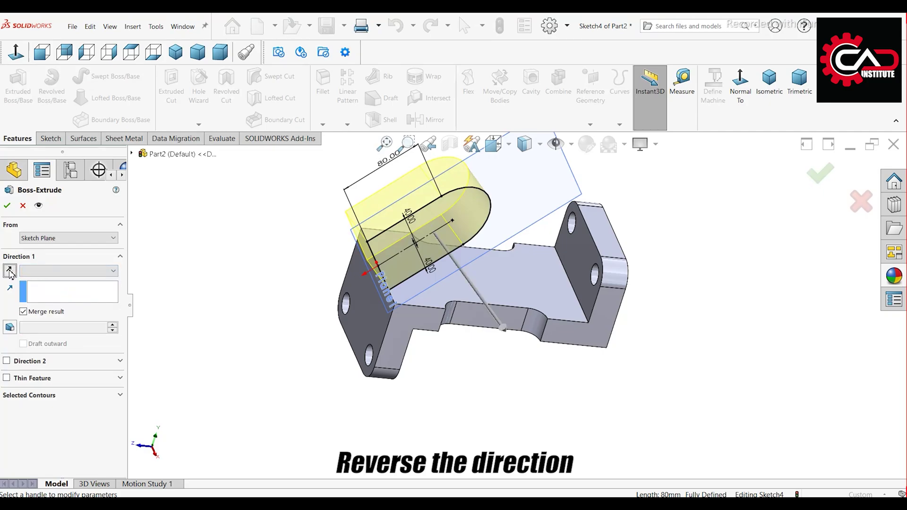
click(38, 272)
click(48, 298)
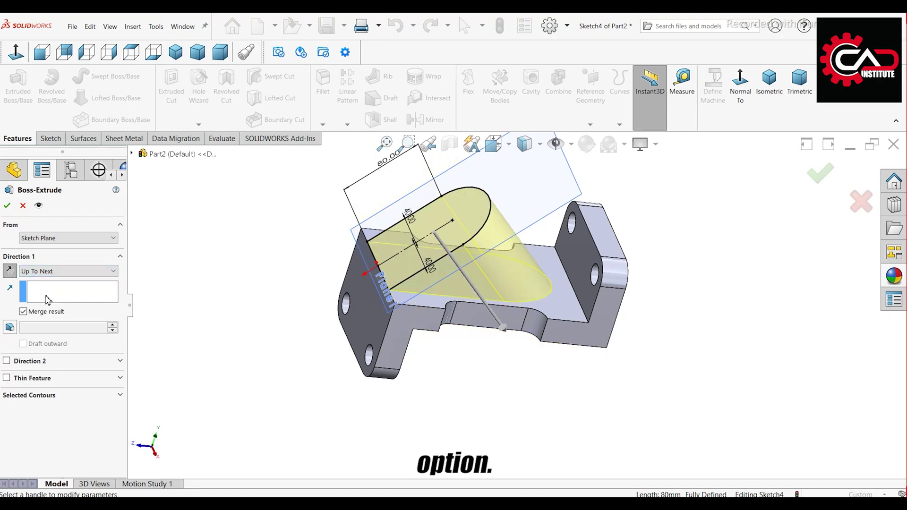
click(8, 206)
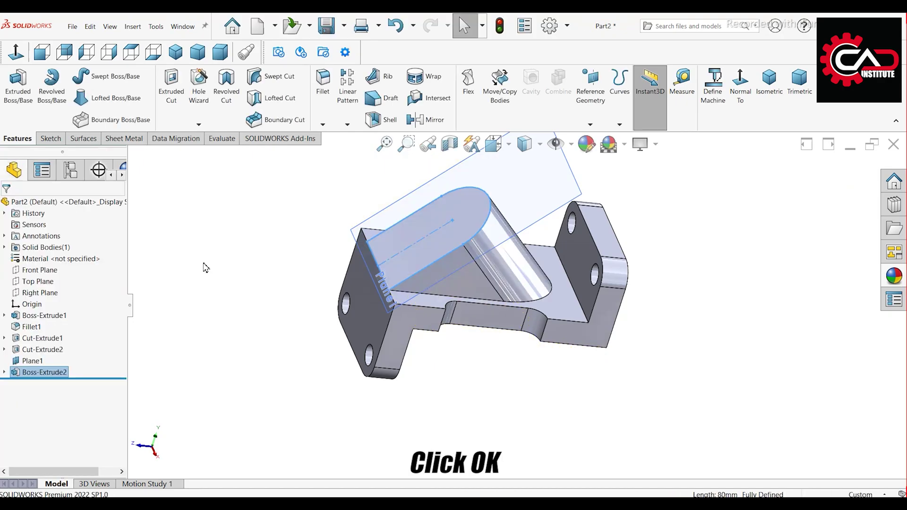
Hide Plane1 and orbit to view the new boss
middle_drag(239, 287, 581, 198)
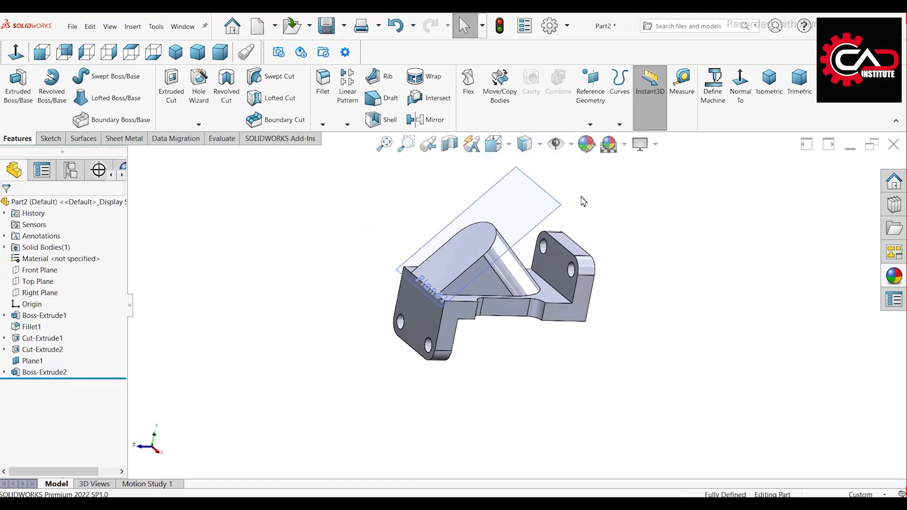
scroll(581, 199, up, 3)
click(532, 233)
click(545, 205)
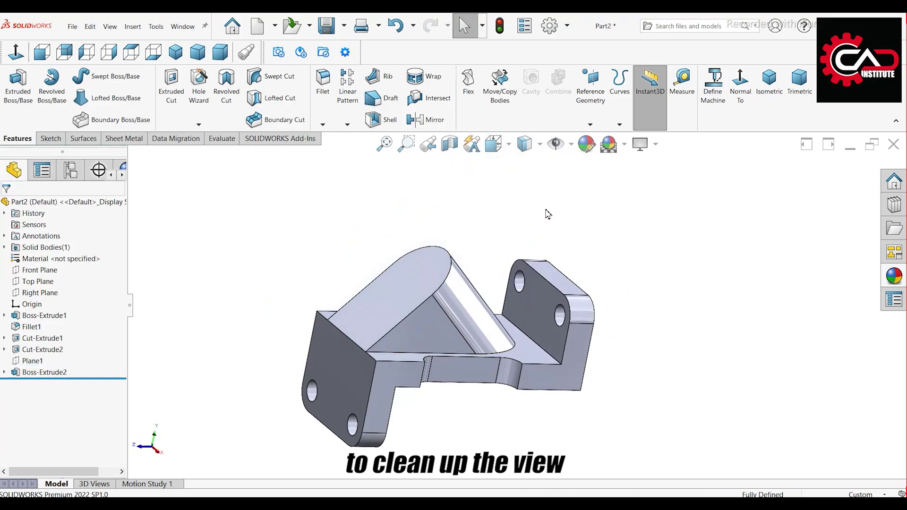
middle_drag(455, 268, 411, 294)
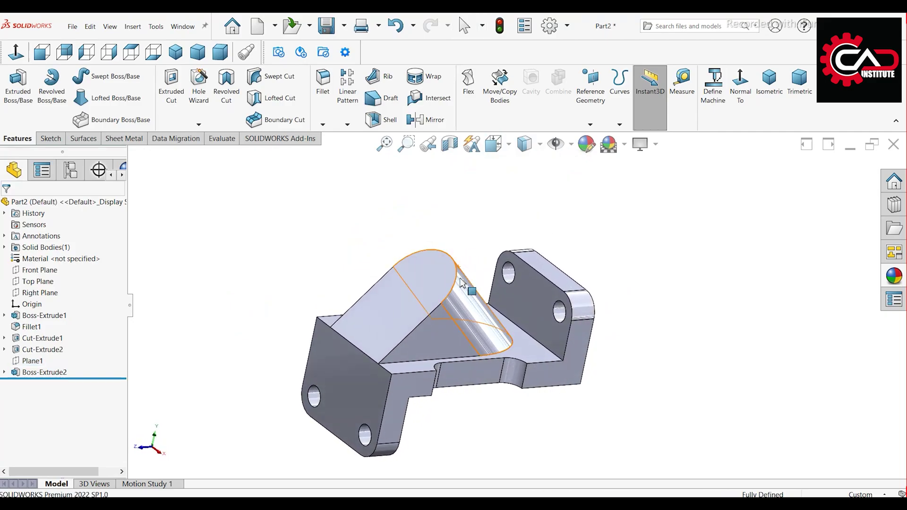
Start Sketch5 on the boss's angled face, viewed normal, with a vertical line down from the arc top
click(411, 290)
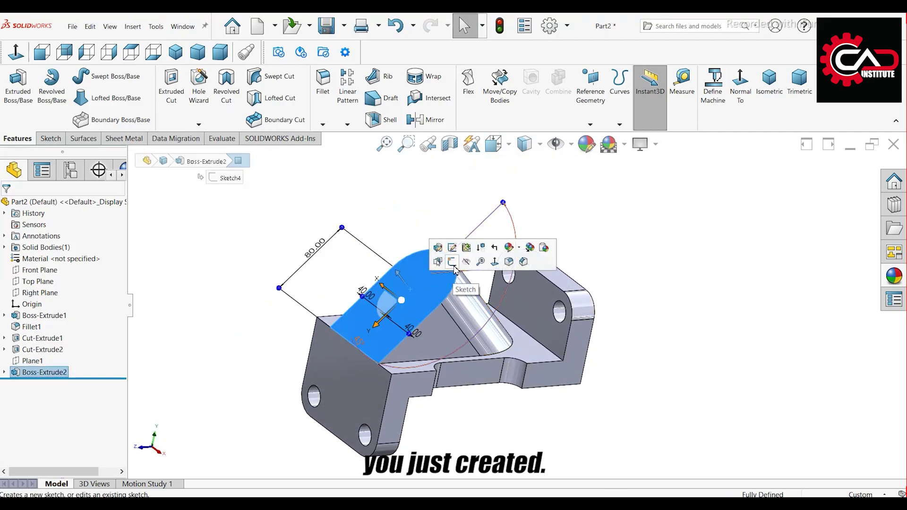
click(452, 262)
click(679, 87)
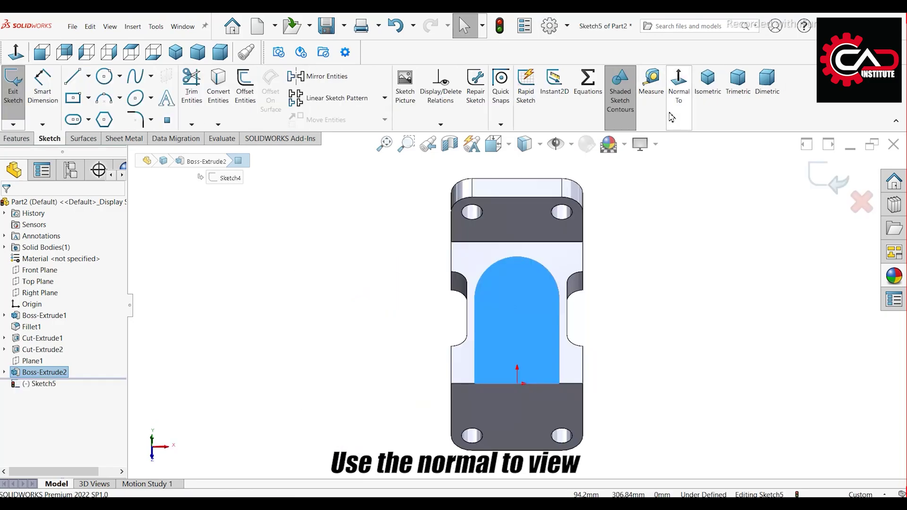
click(698, 313)
scroll(699, 314, down, 2)
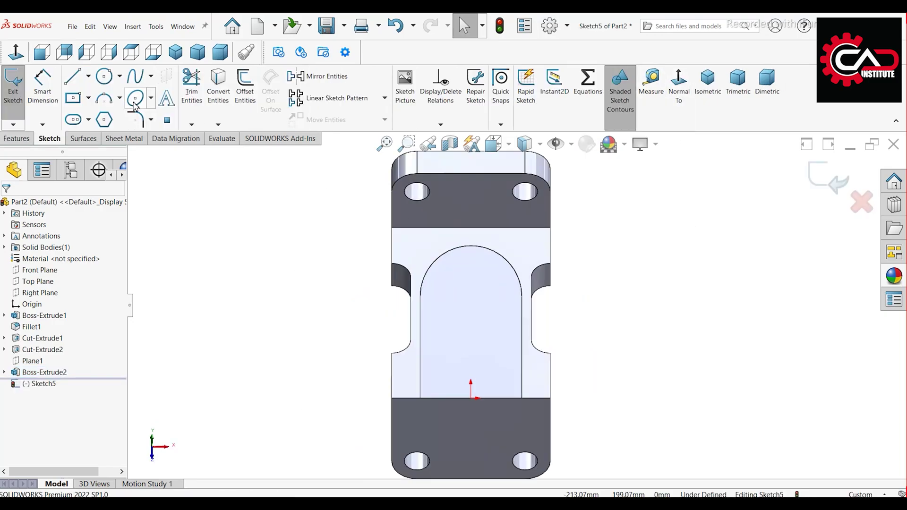
click(470, 245)
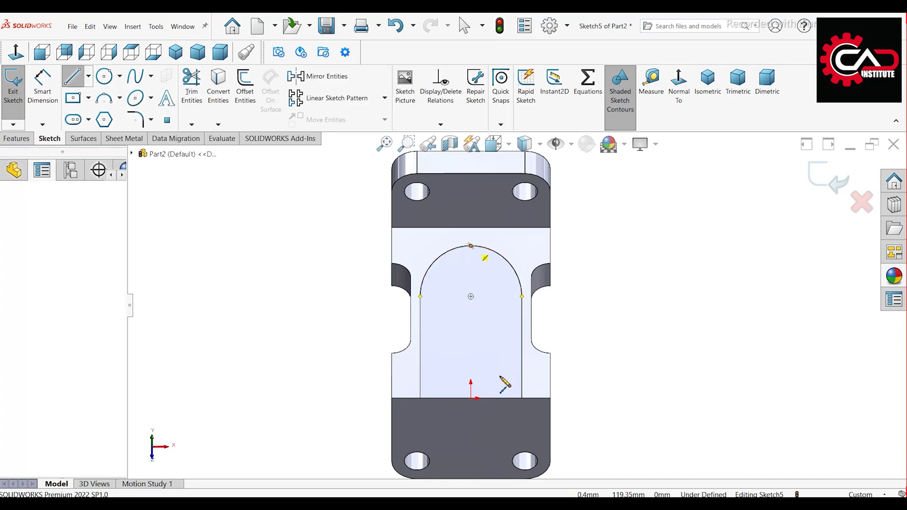
click(471, 431)
right_click(302, 348)
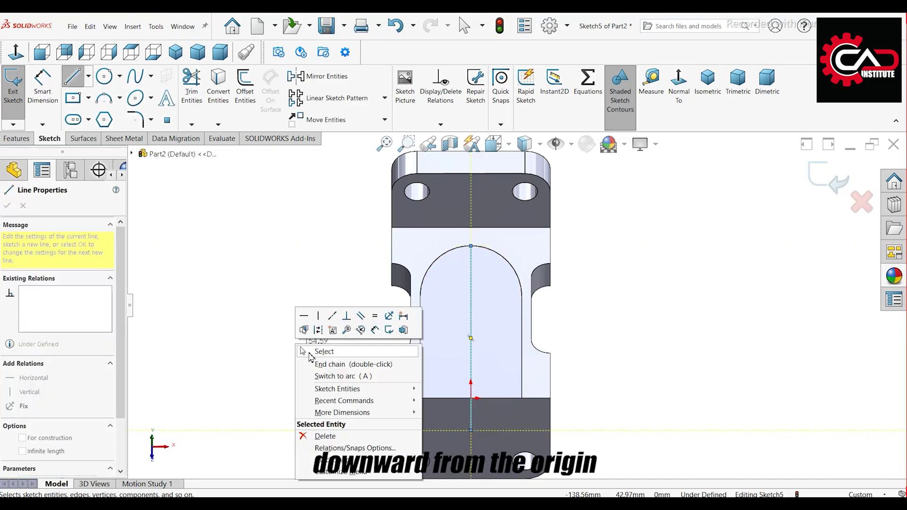
click(313, 352)
scroll(515, 375, down, 3)
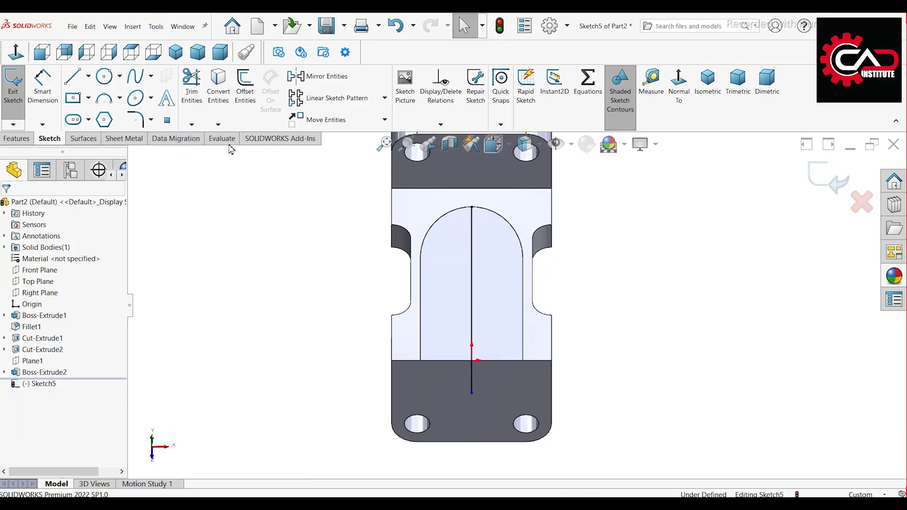
Offset the line 7 mm both ways with capped ends and make it construction geometry
click(245, 97)
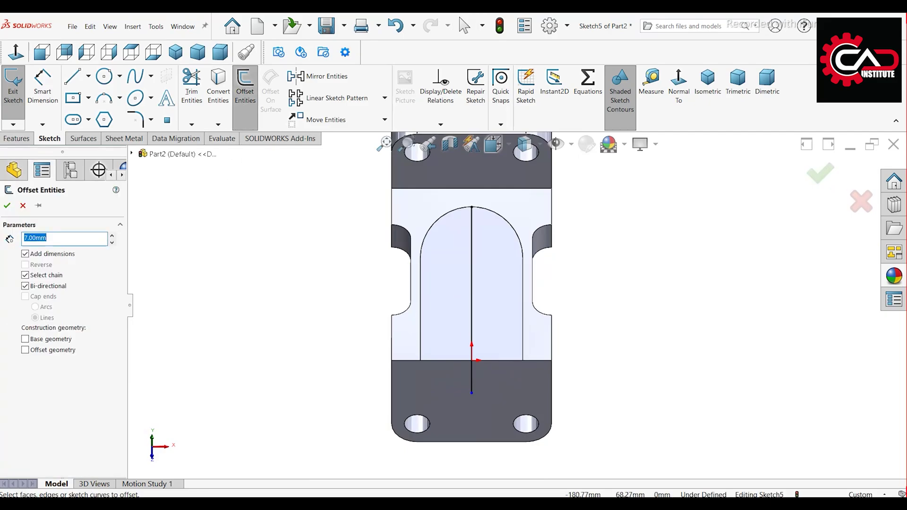
click(472, 291)
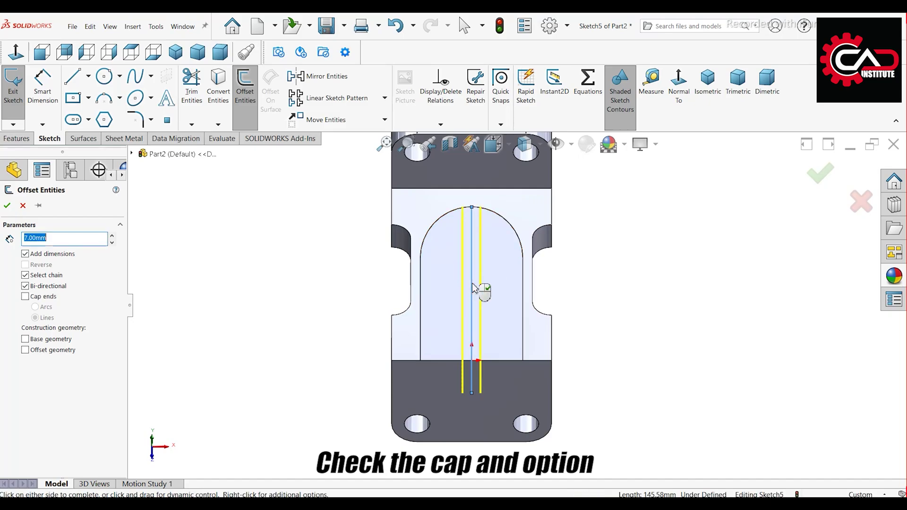
click(25, 297)
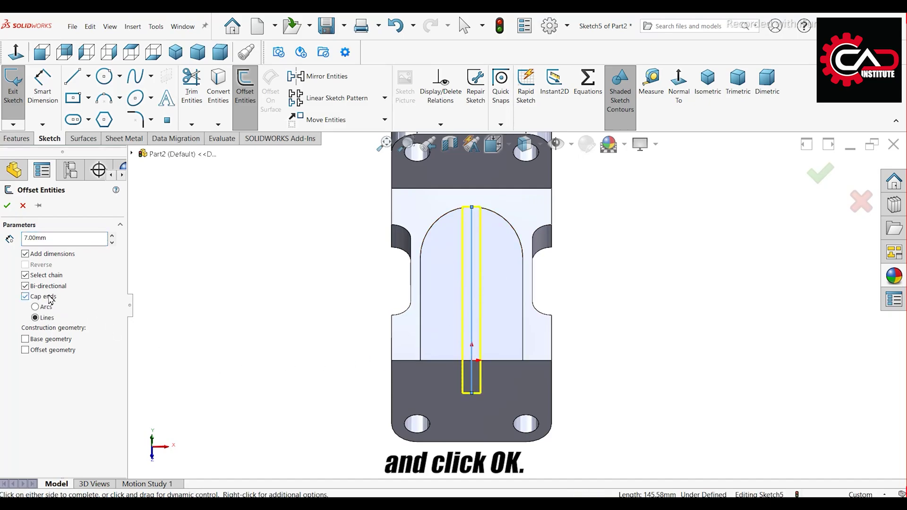
click(7, 206)
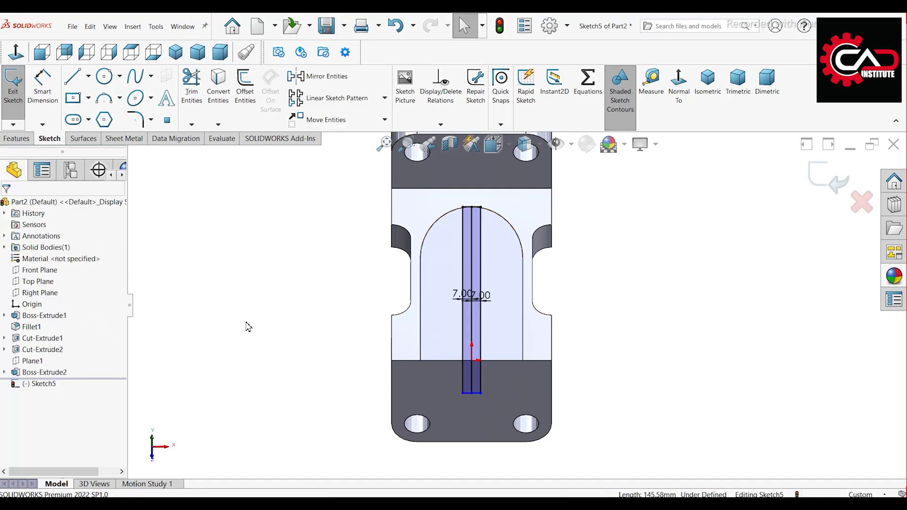
click(472, 257)
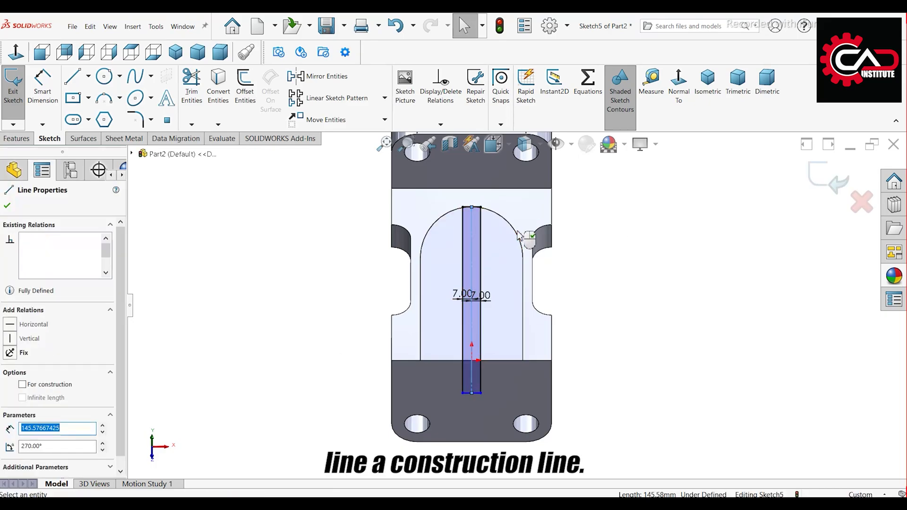
click(619, 321)
click(17, 138)
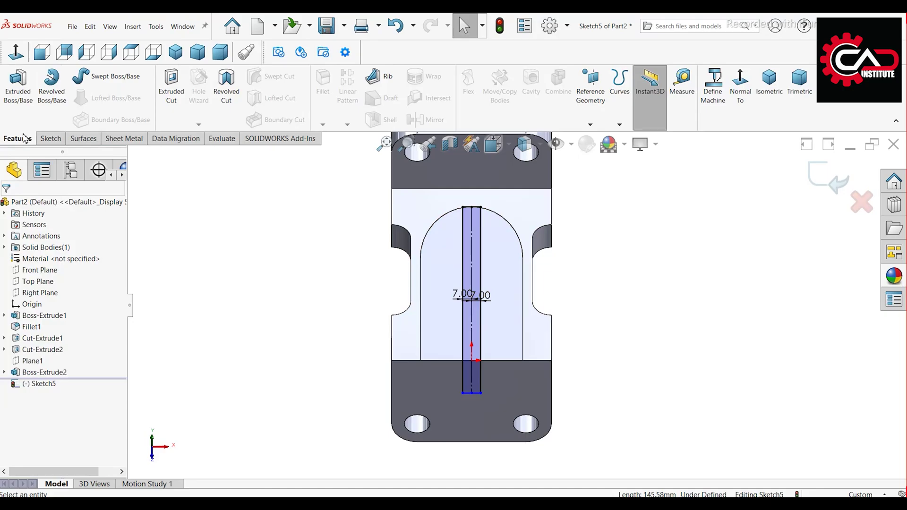
click(171, 87)
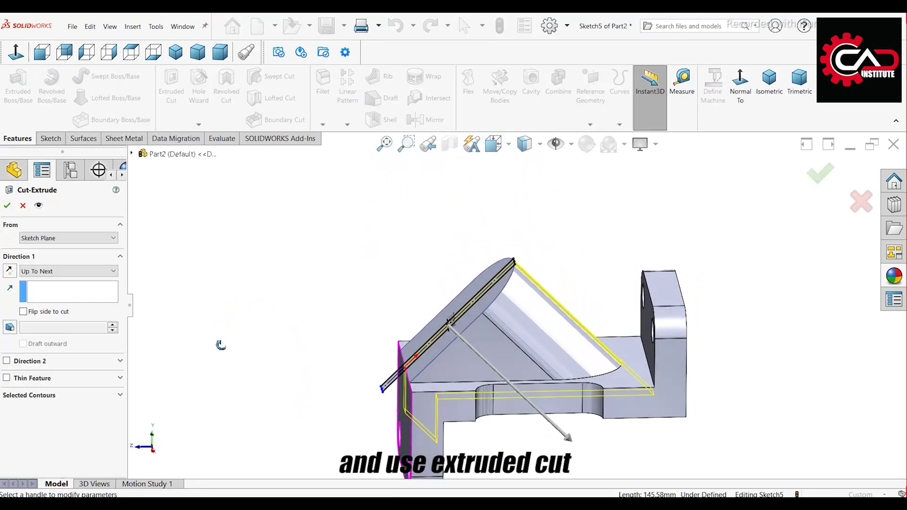
Cut the slot 10 mm deep (Blind) as Cut-Extrude3, then switch to the isometric view
click(62, 271)
click(61, 282)
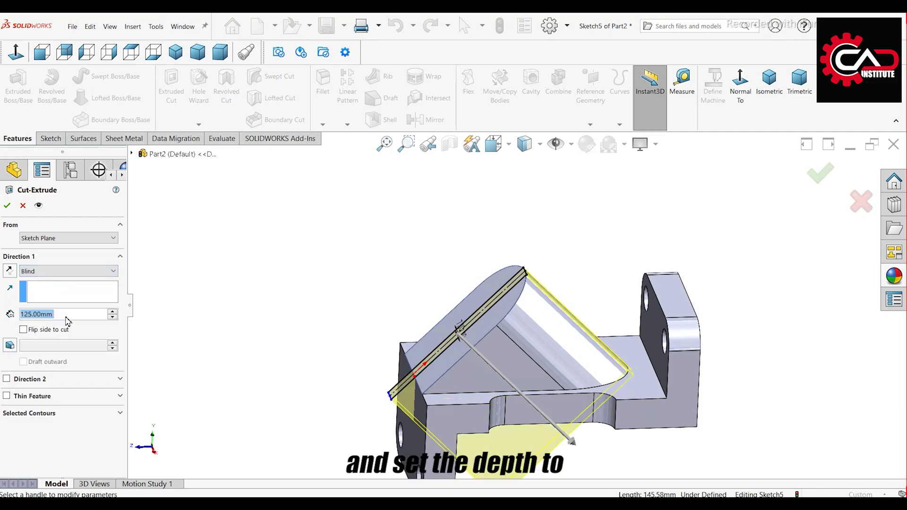
text(10)
key(Return)
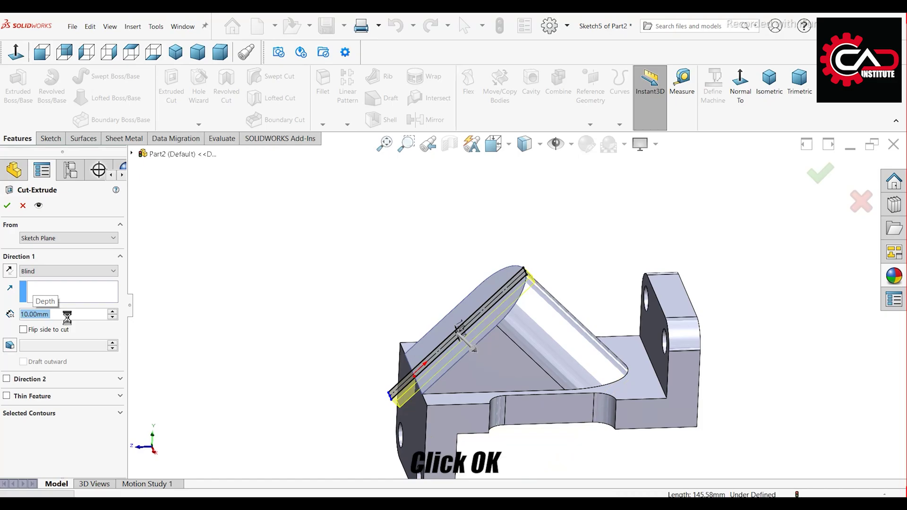
key(Return)
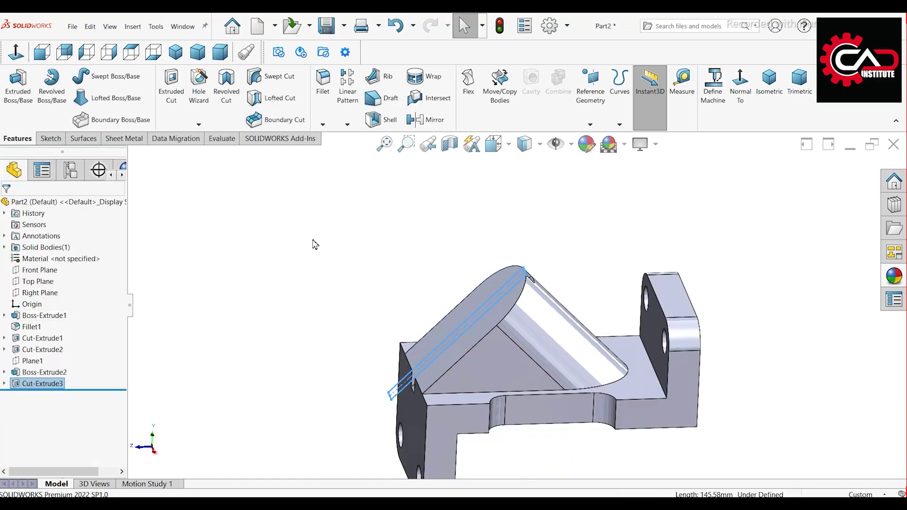
click(314, 244)
middle_drag(350, 304, 371, 331)
mouse_move(505, 386)
middle_down()
mouse_move(525, 373)
mouse_move(496, 376)
middle_up()
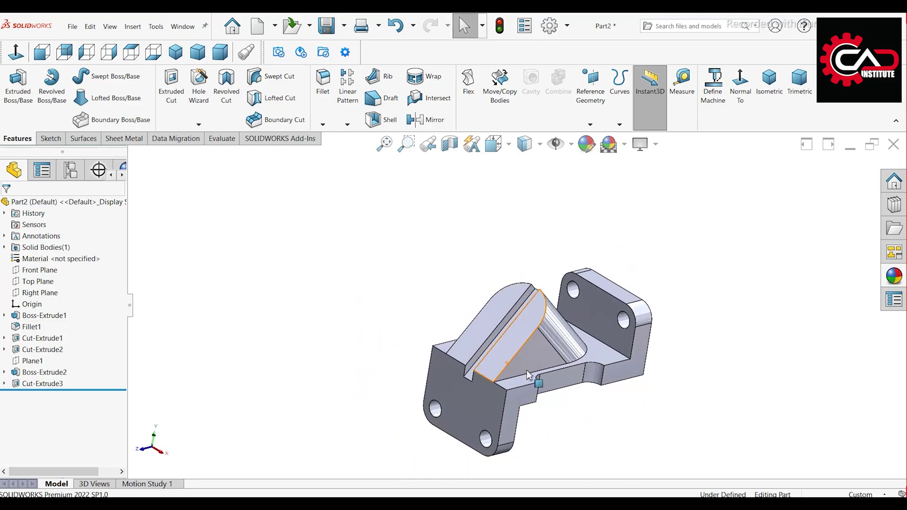
click(175, 52)
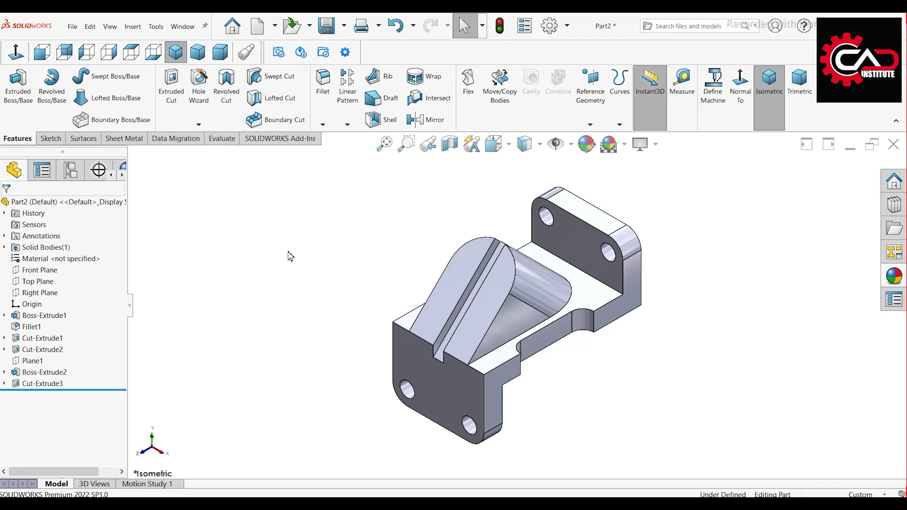
click(199, 124)
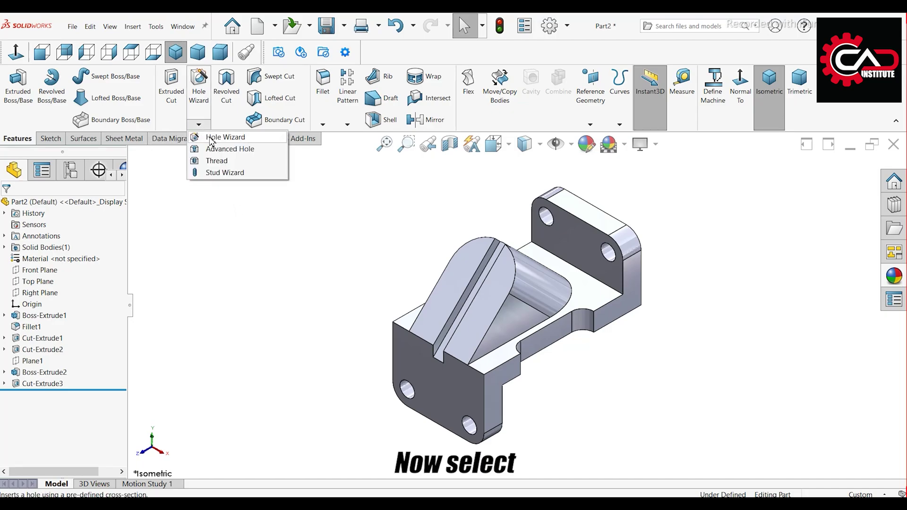
Start Hole Wizard for an ANSI Metric counterbored M24 hex-bolt hole, through all
click(211, 133)
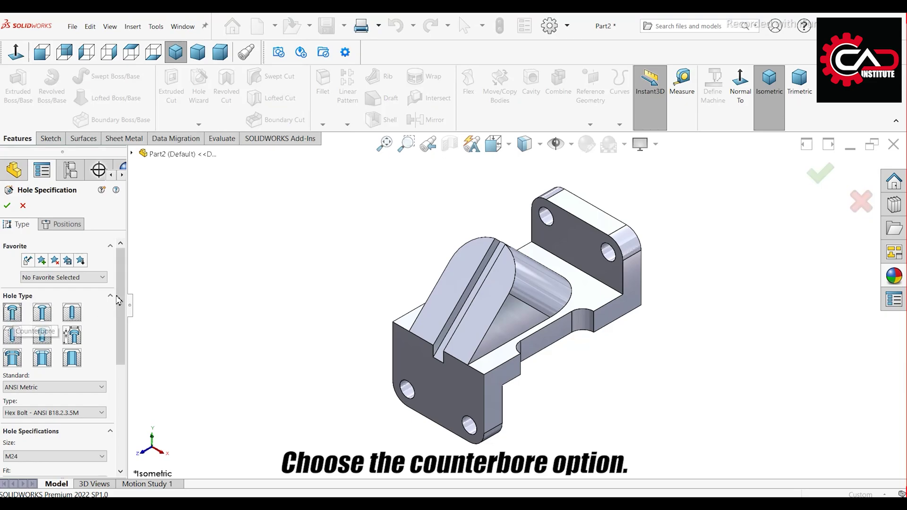
scroll(118, 300, down, 3)
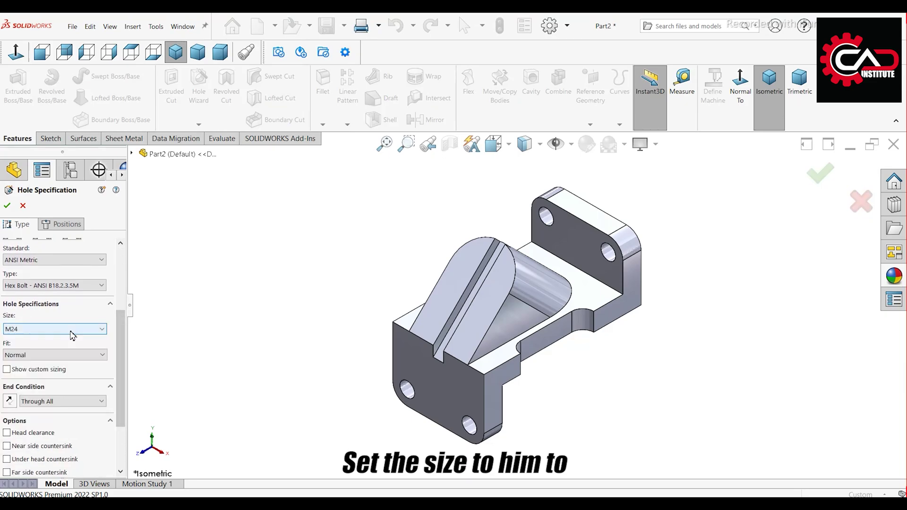
click(68, 331)
scroll(33, 354, up, 1)
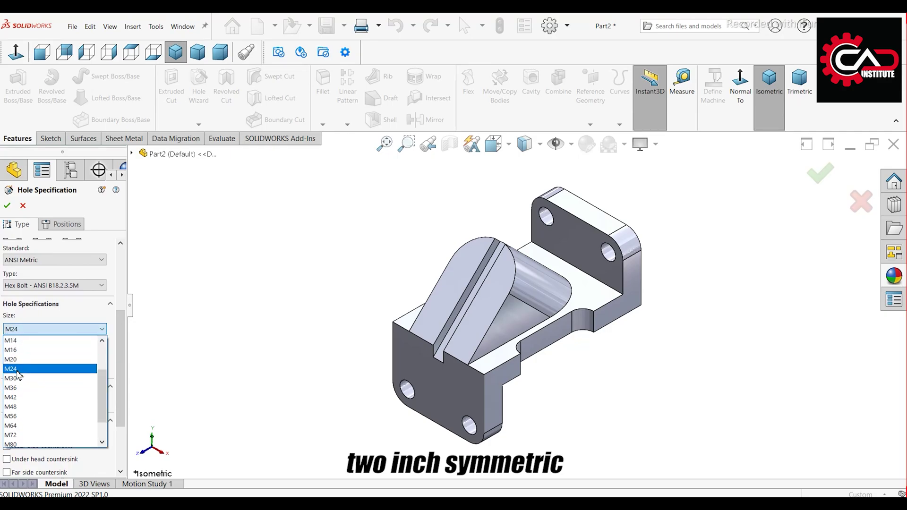
click(18, 372)
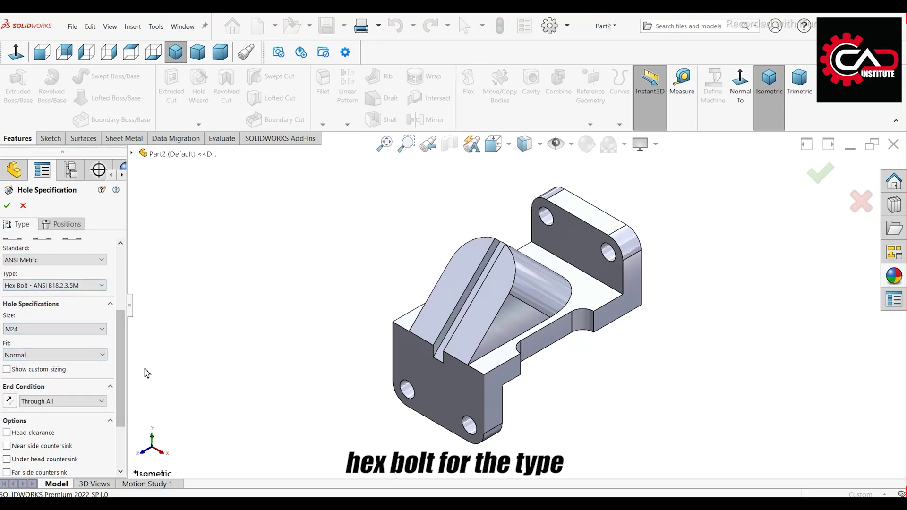
scroll(103, 304, up, 3)
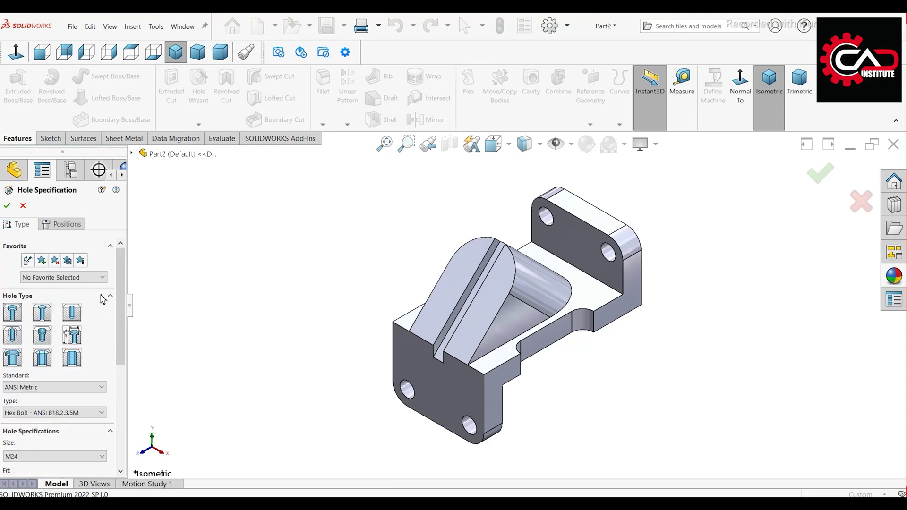
Position the hole with a 3D sketch point at the centre of the boss's rounded-end arc
click(67, 225)
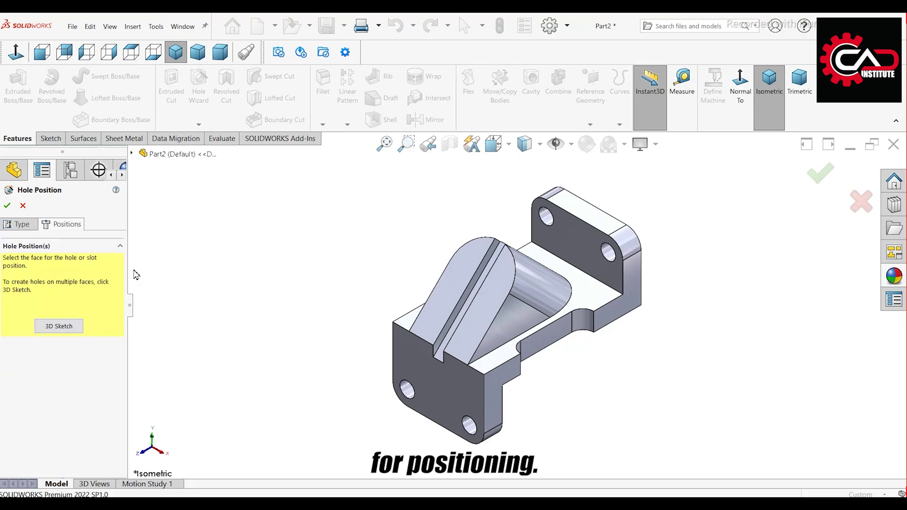
click(75, 326)
middle_drag(286, 333, 314, 324)
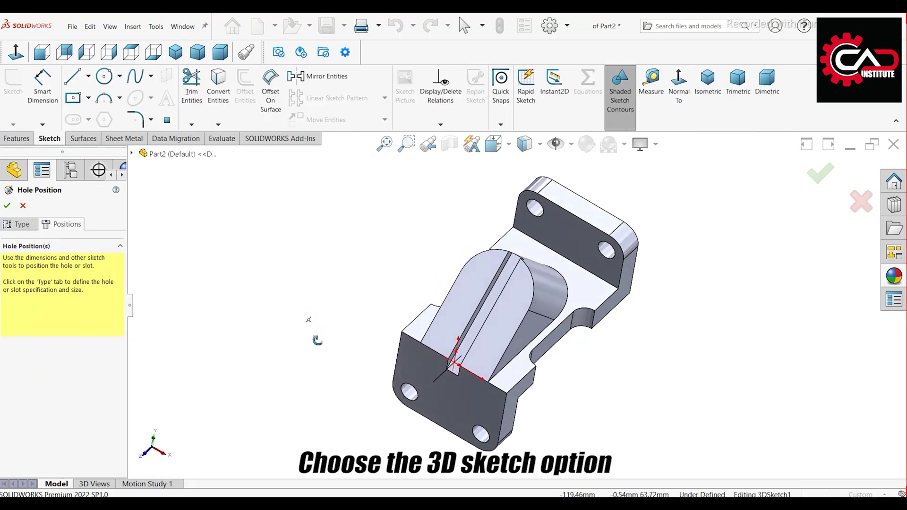
scroll(480, 303, down, 4)
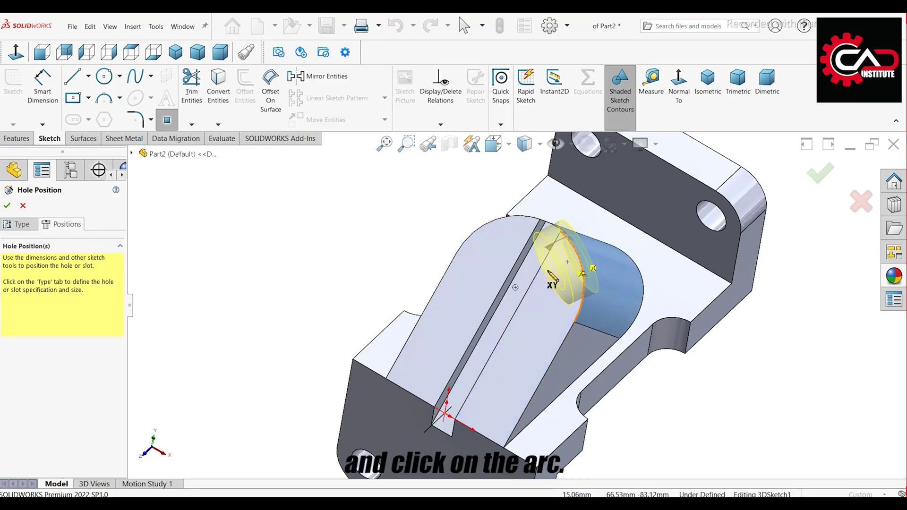
click(549, 273)
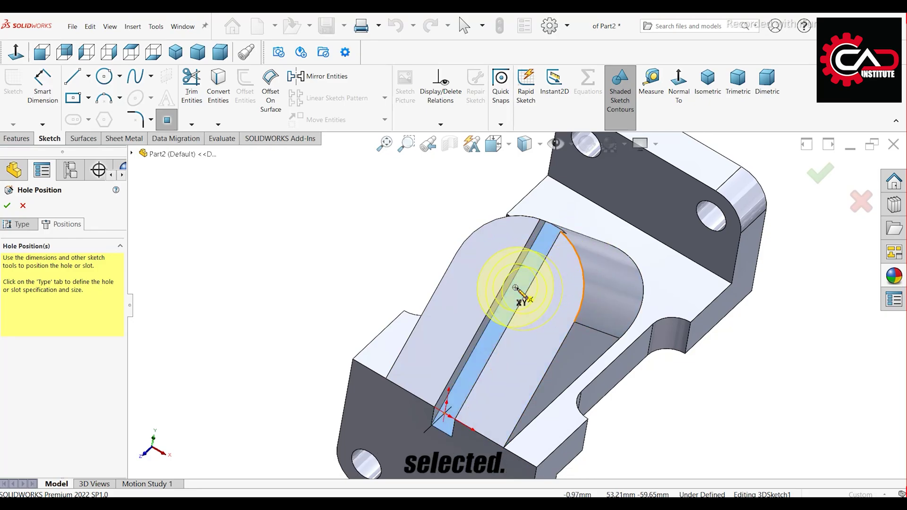
click(515, 287)
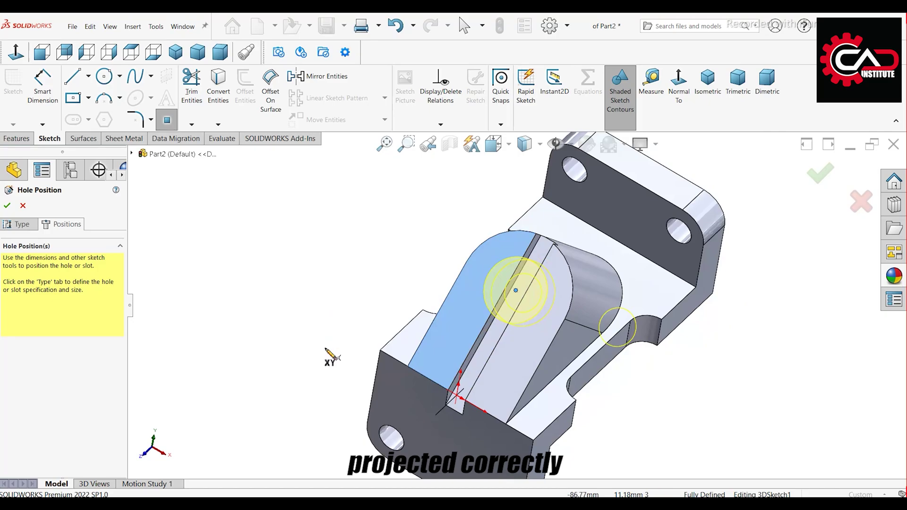
middle_drag(326, 359, 503, 420)
scroll(272, 227, up, 2)
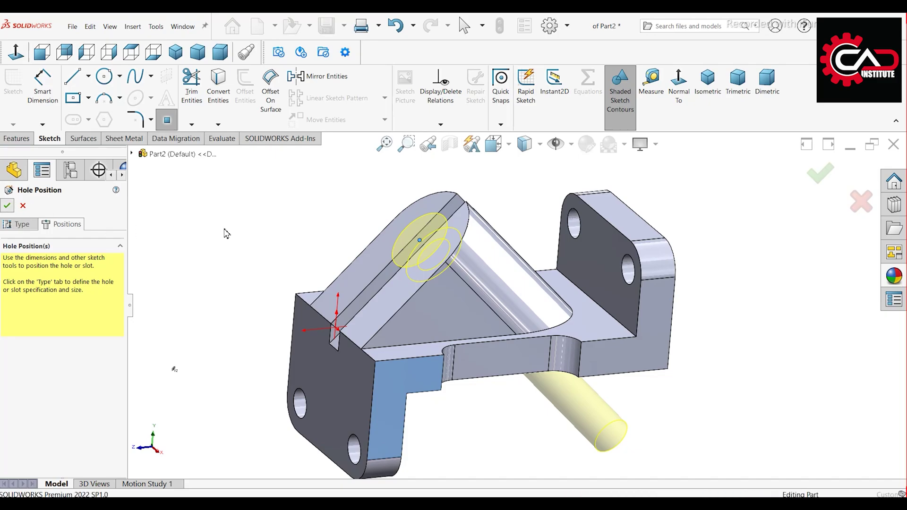
Confirm the hole as CBORE for M24 Hex Head Bolt1 and inspect it
click(7, 206)
middle_drag(276, 326, 599, 348)
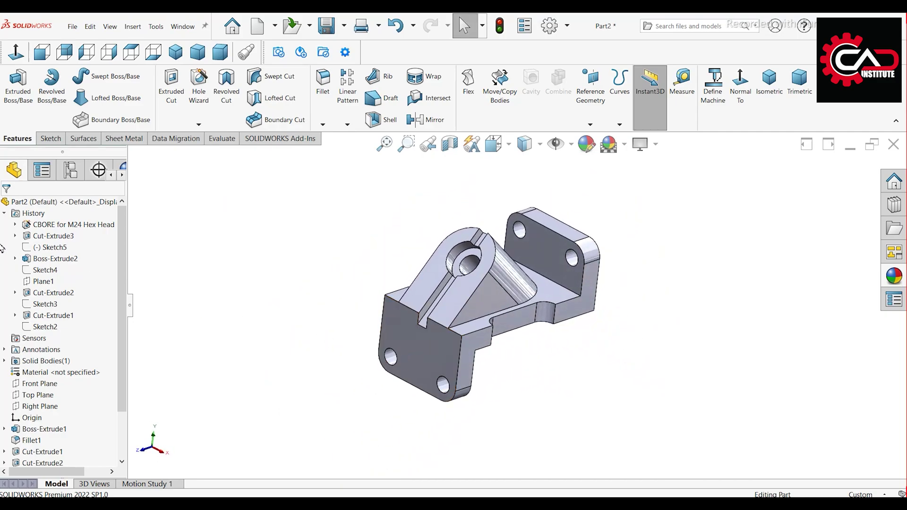
click(5, 214)
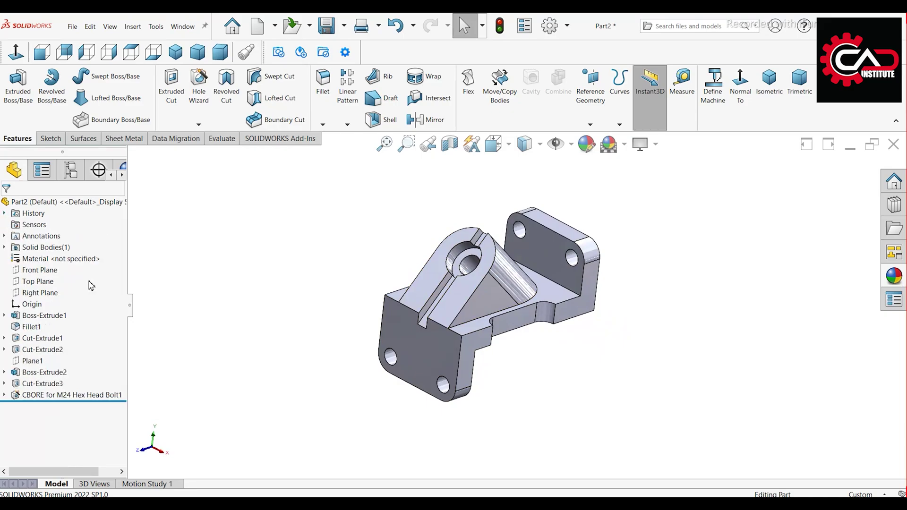
Sketch a horizontal line on the Right Plane from the back wall to the slanted boss
click(48, 293)
click(77, 277)
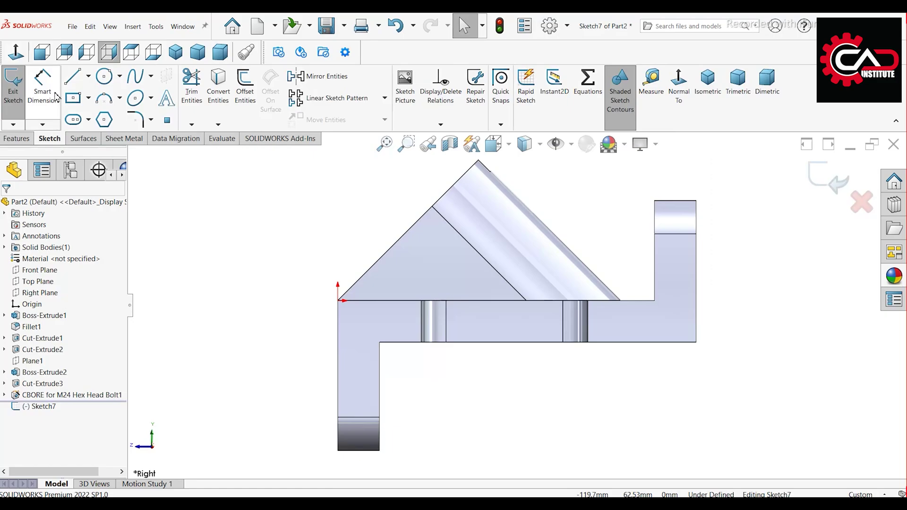
click(73, 76)
scroll(704, 257, down, 4)
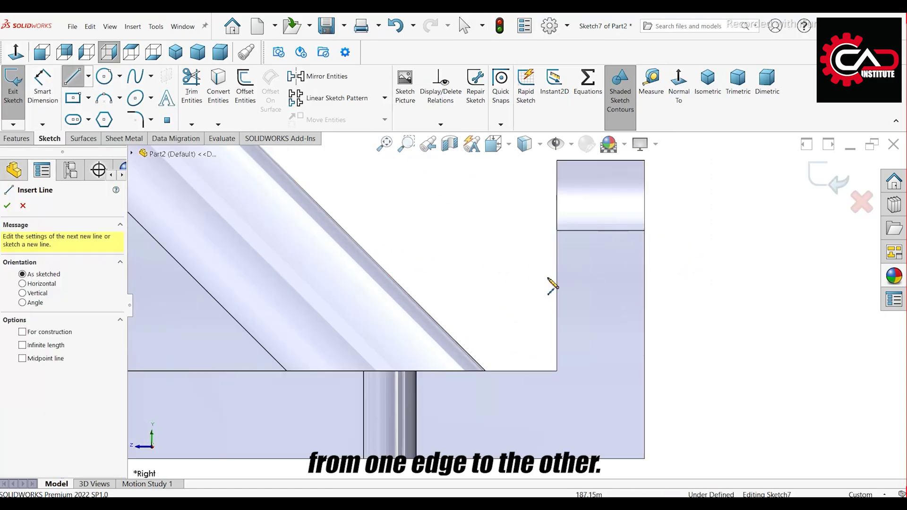
click(557, 257)
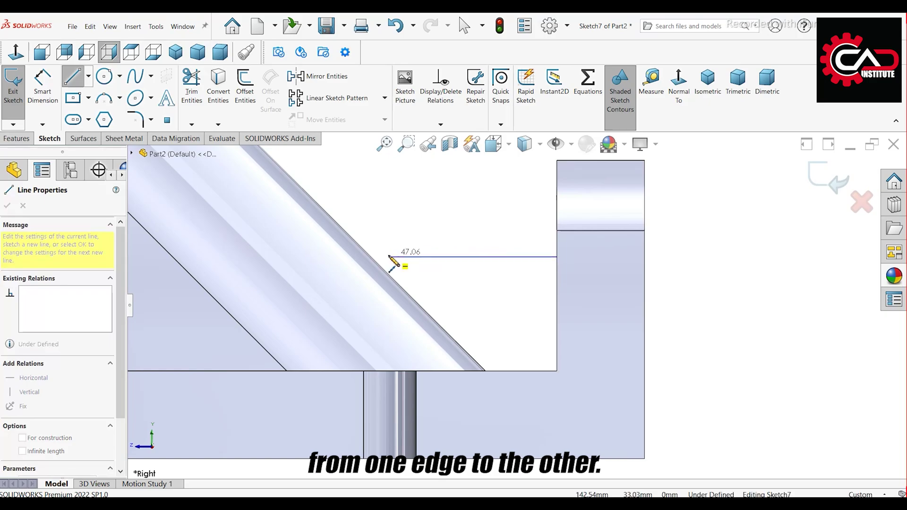
click(373, 258)
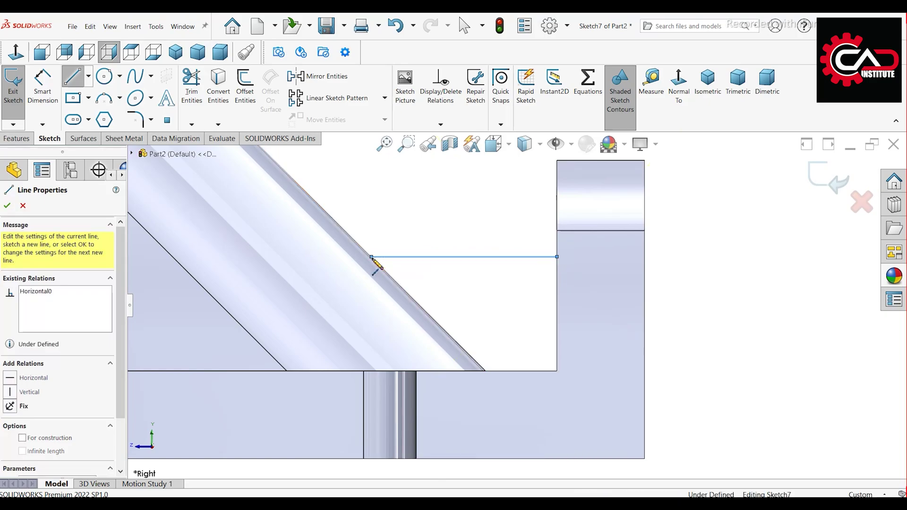
right_click(413, 233)
click(425, 235)
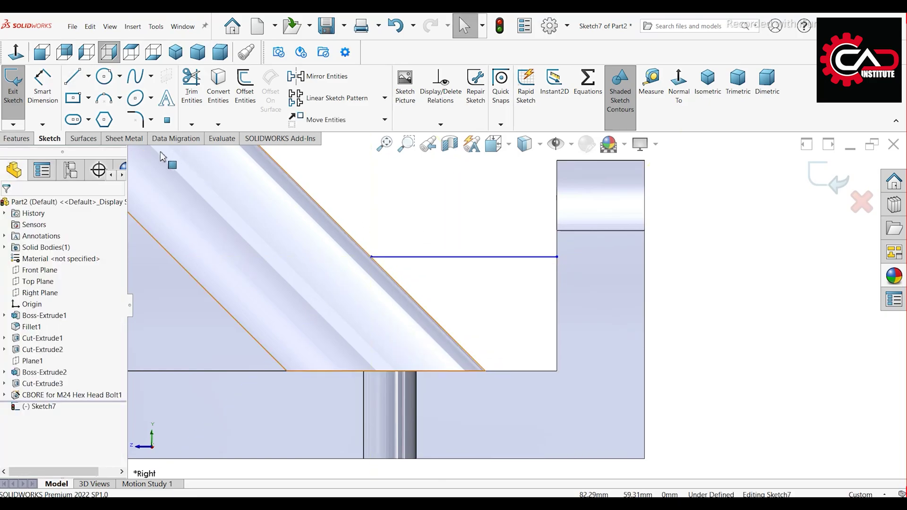
Dimension the line 40 mm above the base edge, fully defining Sketch7
click(42, 85)
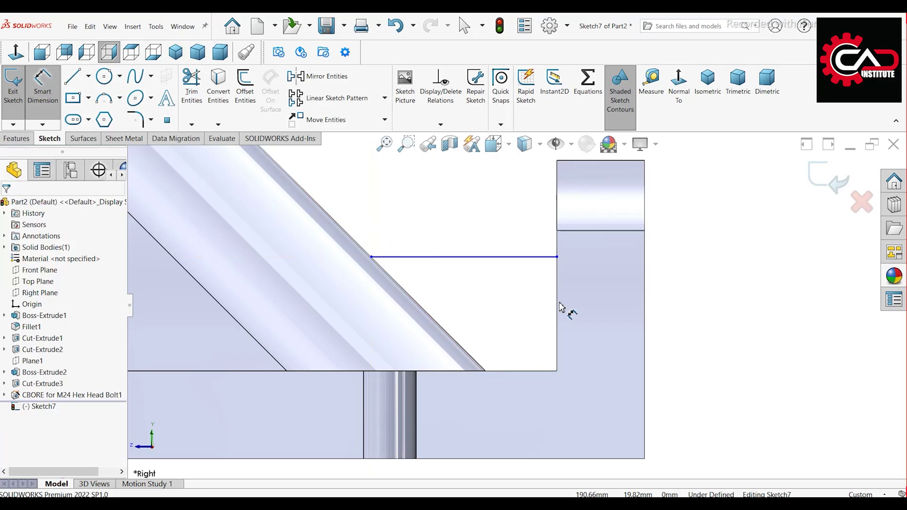
click(547, 258)
click(553, 371)
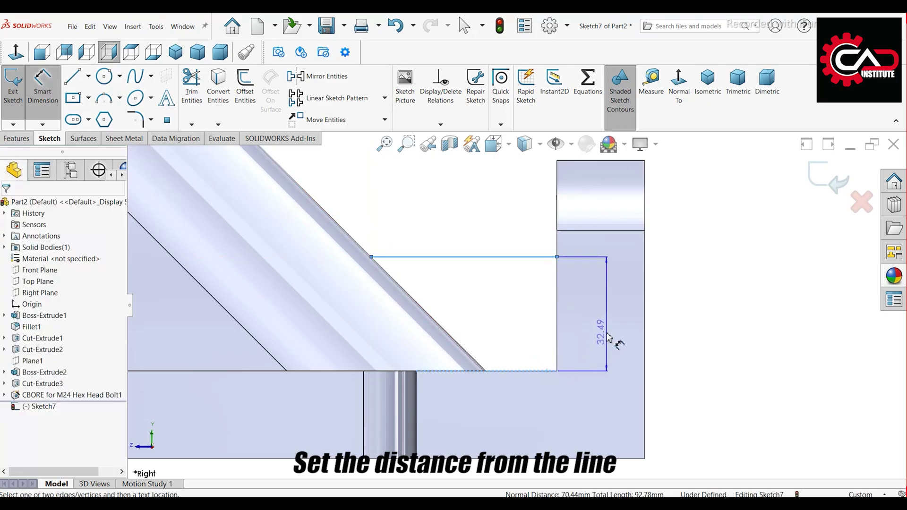
click(723, 348)
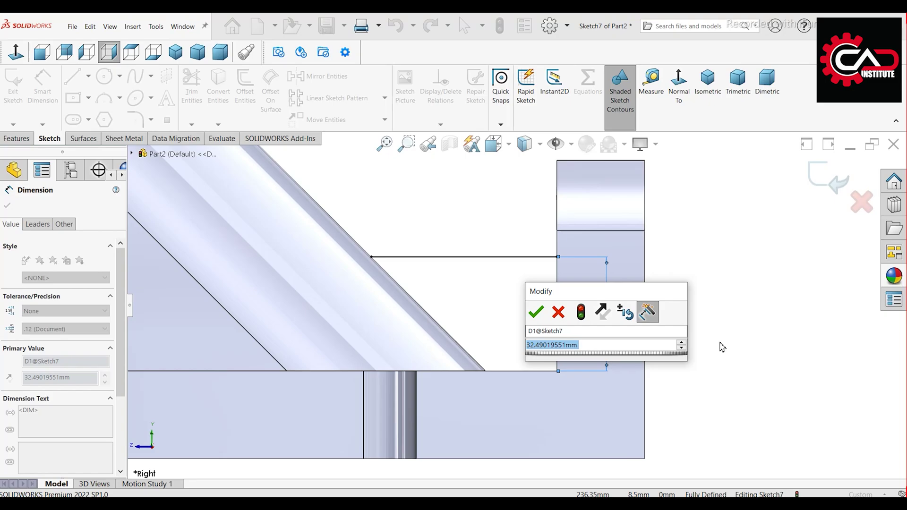
text(40)
key(Return)
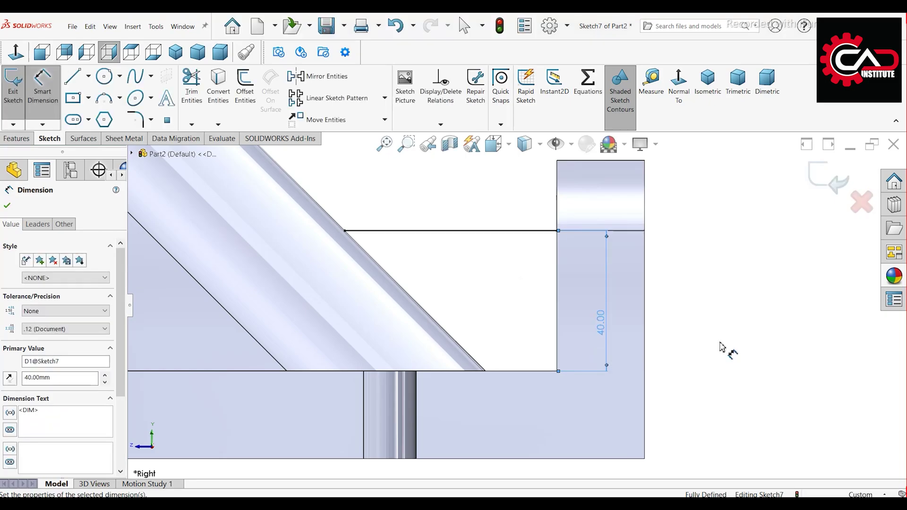
right_click(704, 343)
click(731, 307)
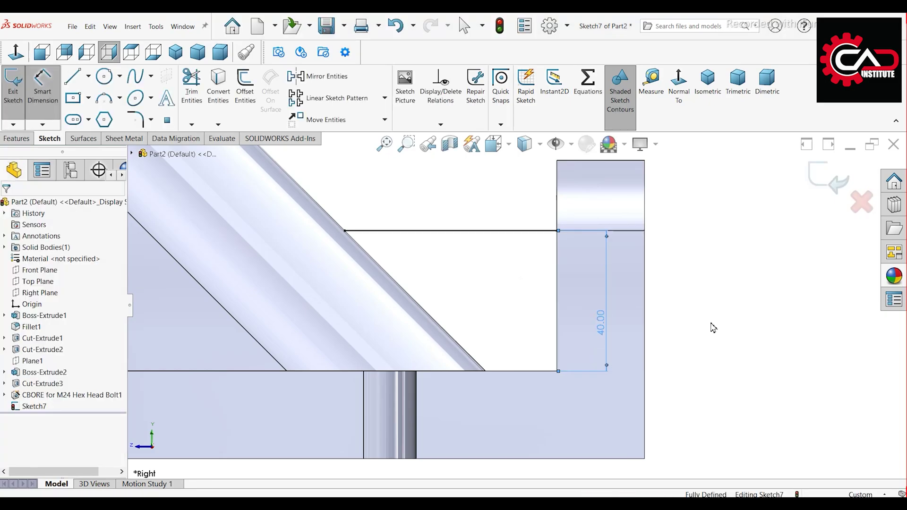
scroll(520, 299, up, 2)
middle_drag(520, 300, 449, 241)
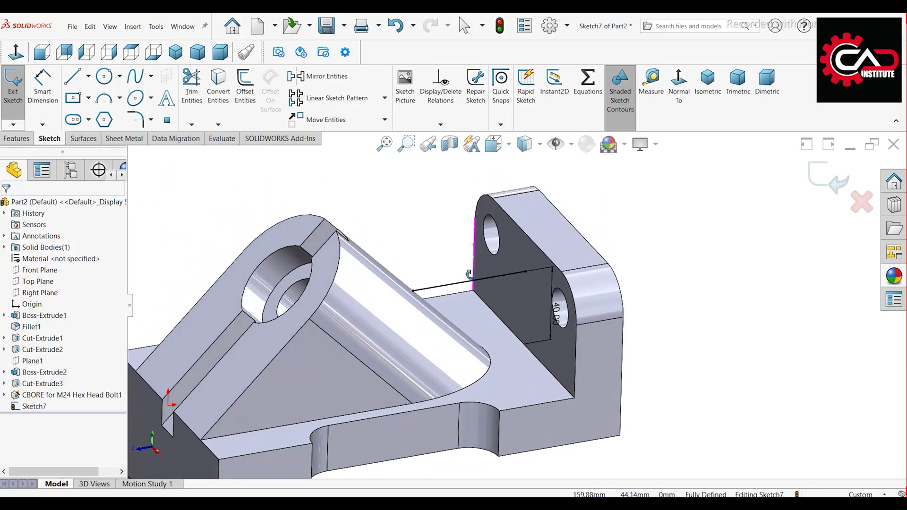
Create Rib1 from the sketched line at 15 mm thickness, then view it isometrically
click(17, 138)
click(380, 77)
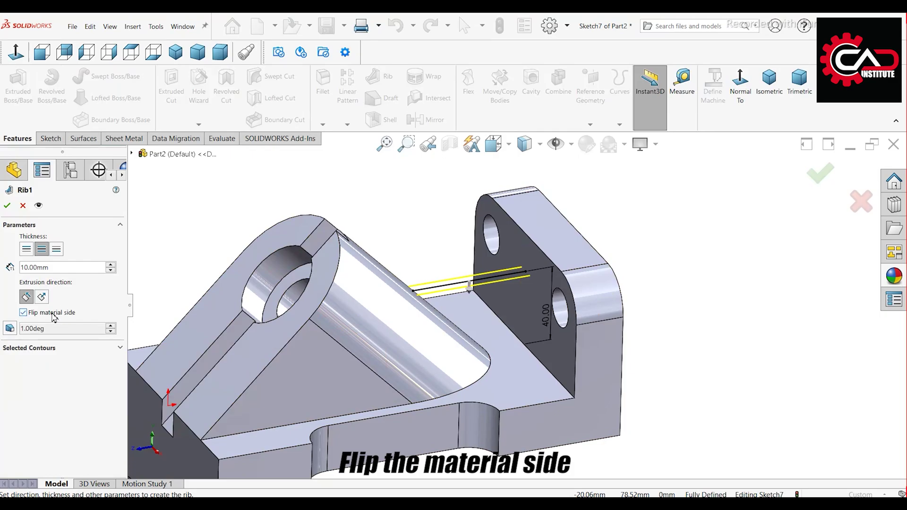
click(62, 268)
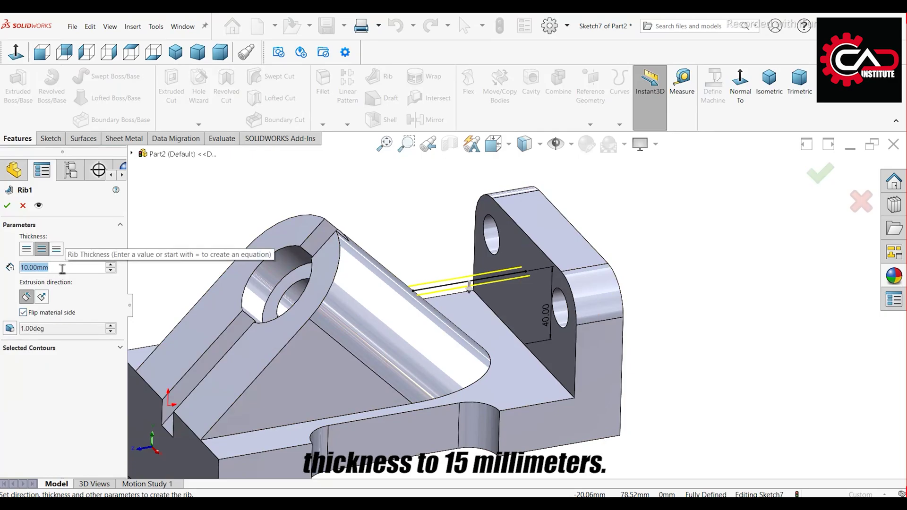
text(15)
key(Return)
key(Return)
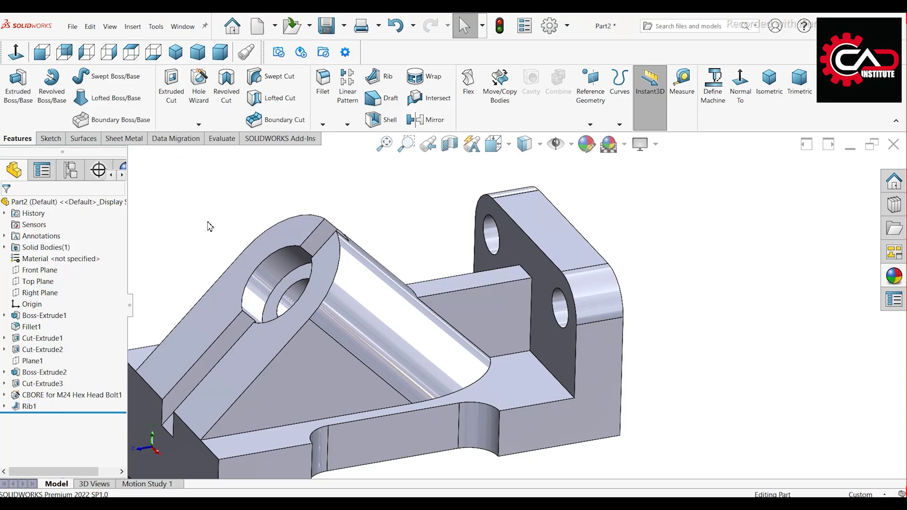
scroll(354, 245, up, 3)
middle_drag(359, 255, 464, 362)
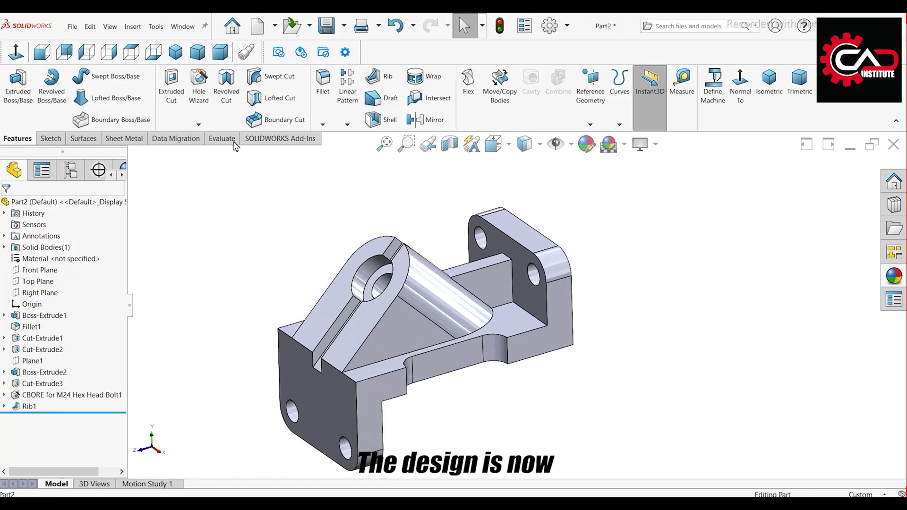
key(ctrl+7)
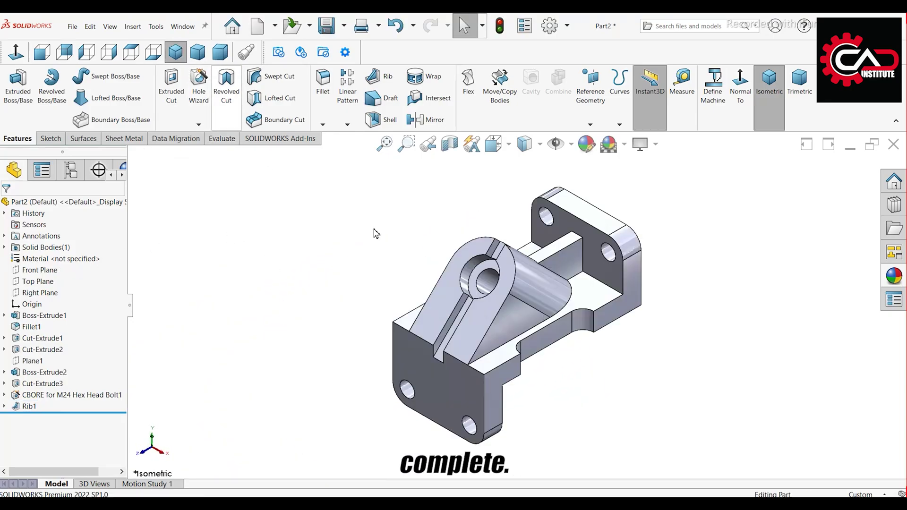
Apply polished steel to the whole part with a reddish-pink tint for a copper look
right_click(606, 299)
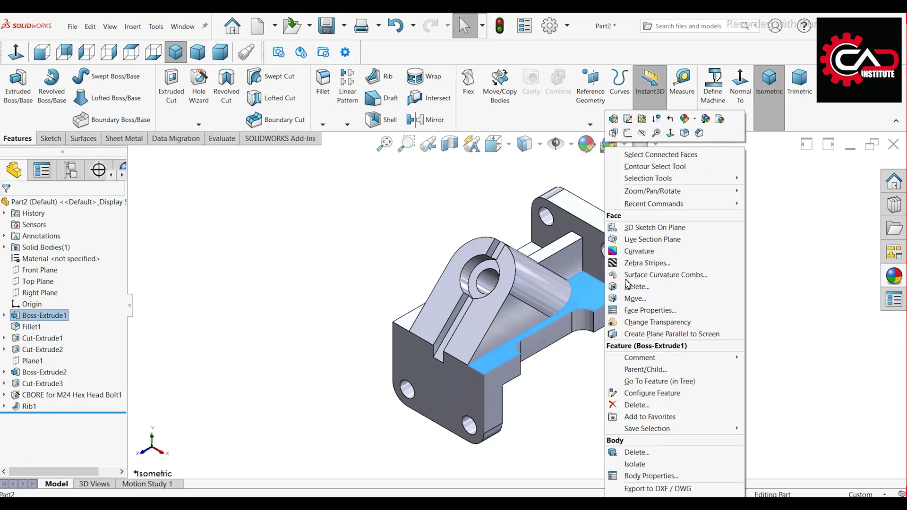
click(690, 121)
click(709, 175)
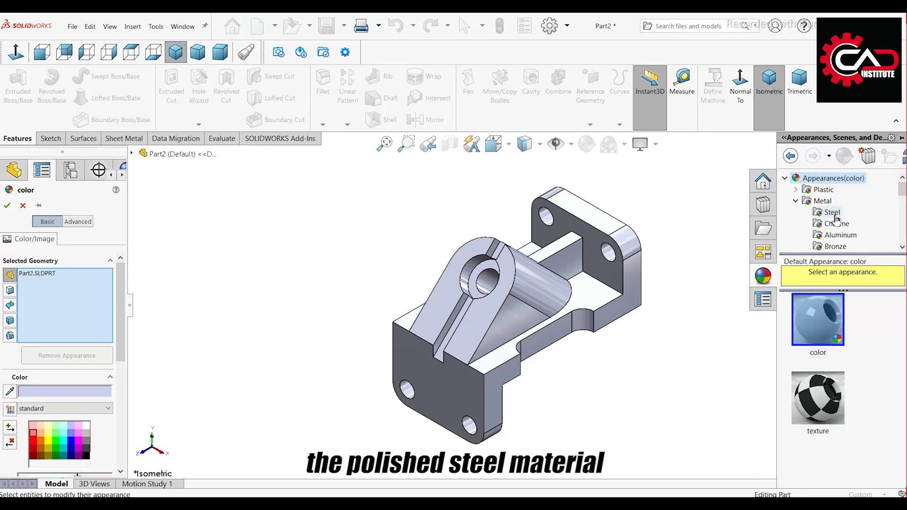
click(832, 212)
click(819, 330)
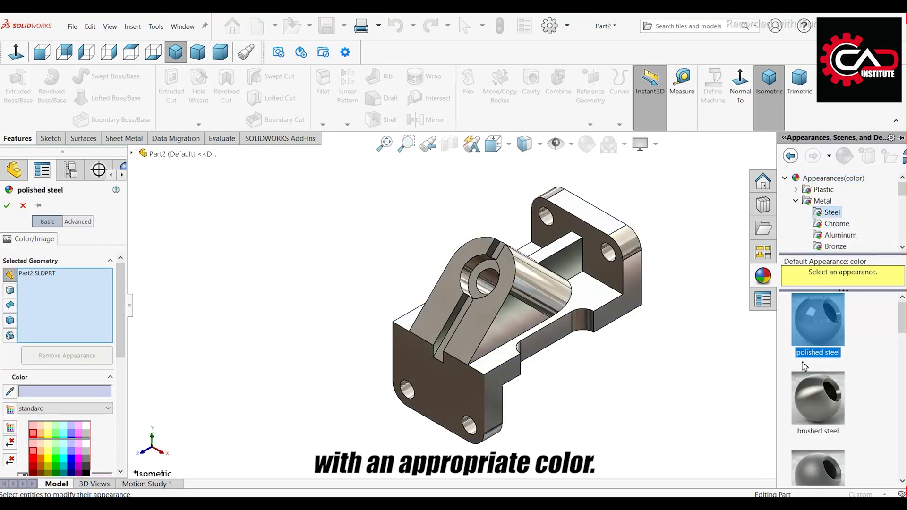
click(34, 454)
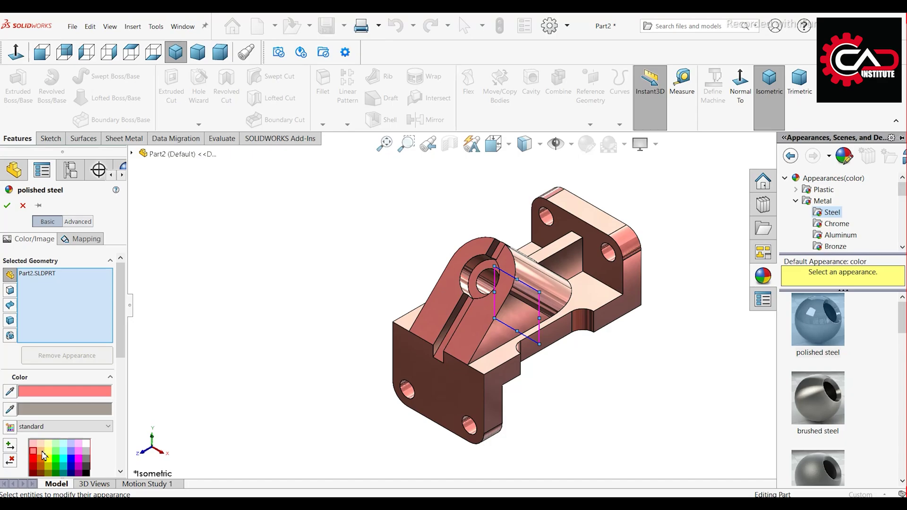
click(41, 454)
click(33, 451)
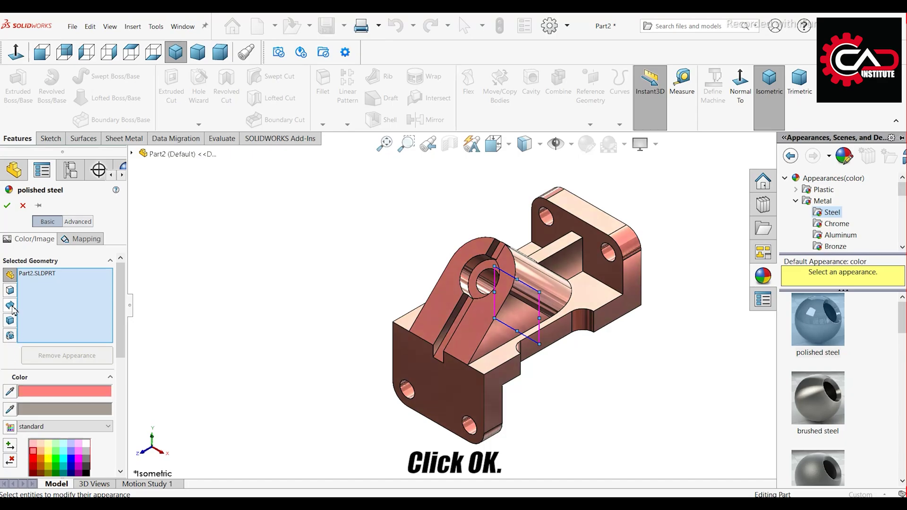
key(Return)
middle_drag(334, 371, 357, 400)
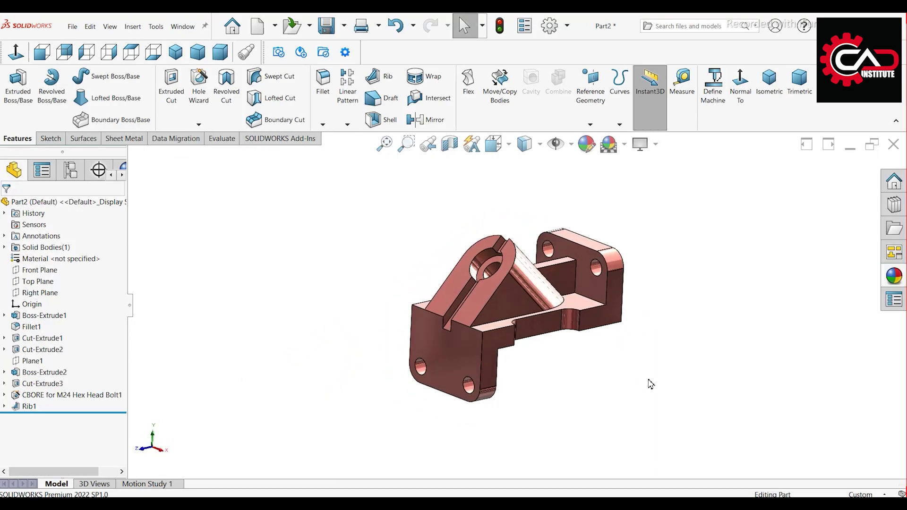